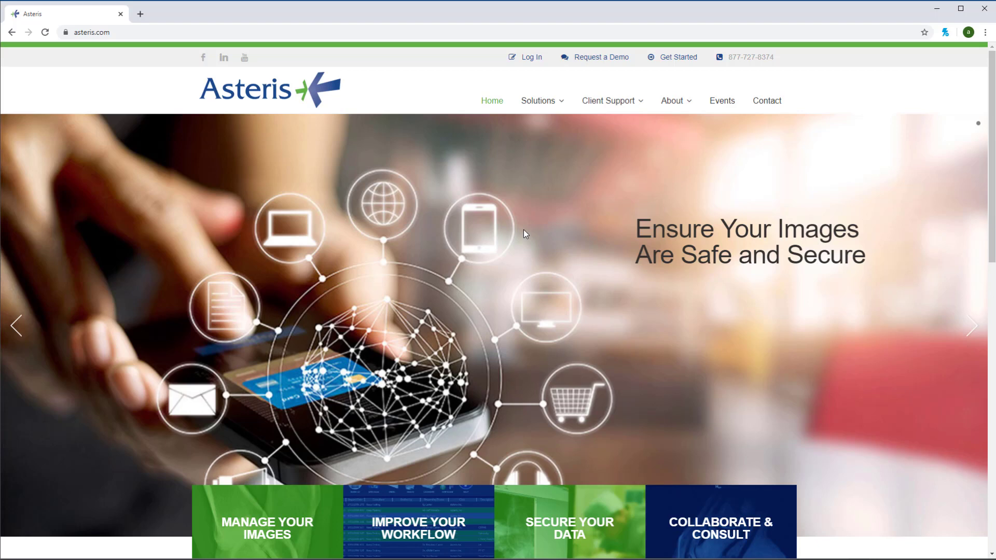
Step: Minimize the browser to bring up the Word document with the Keystone Community link instructions
click(937, 8)
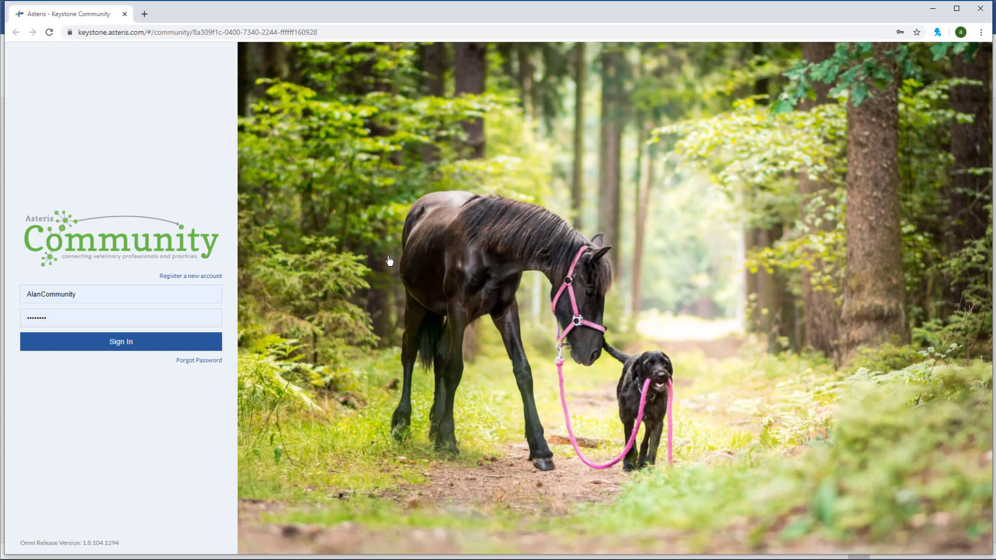
Step: Open the new-account registration form, look through it, and cancel back to the sign-in page
click(190, 276)
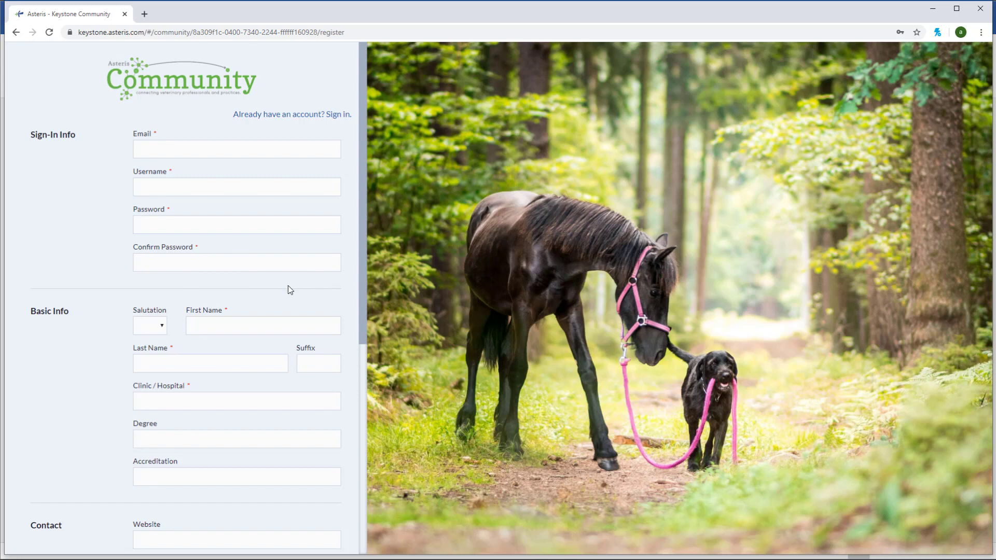
scroll(289, 290, down, 7)
click(241, 522)
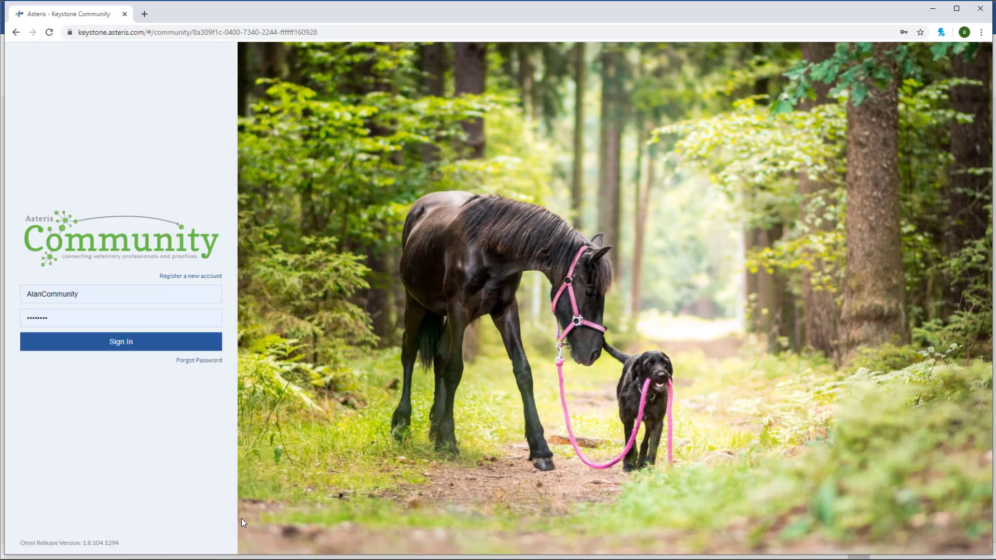
Step: Sign in to Keystone Community and turn on dark mode from the account menu
click(130, 347)
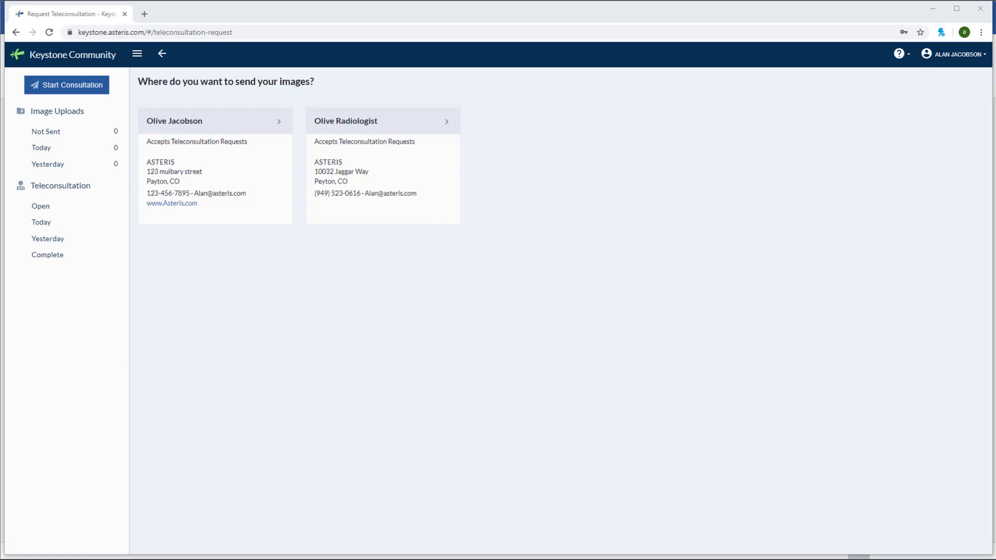
click(962, 56)
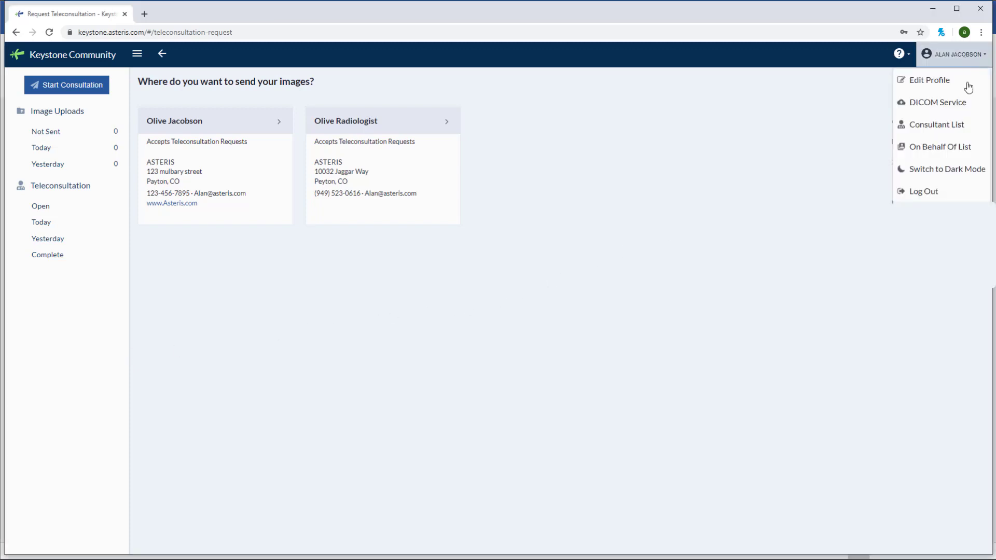
click(970, 175)
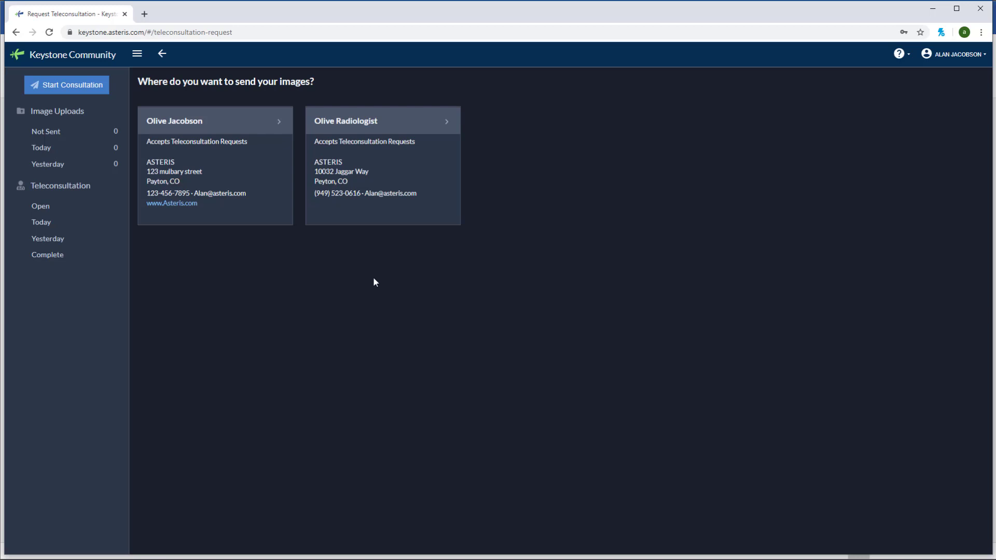
Step: Choose Olive Radiologist as the consultant and begin creating a new DICOM service
click(386, 152)
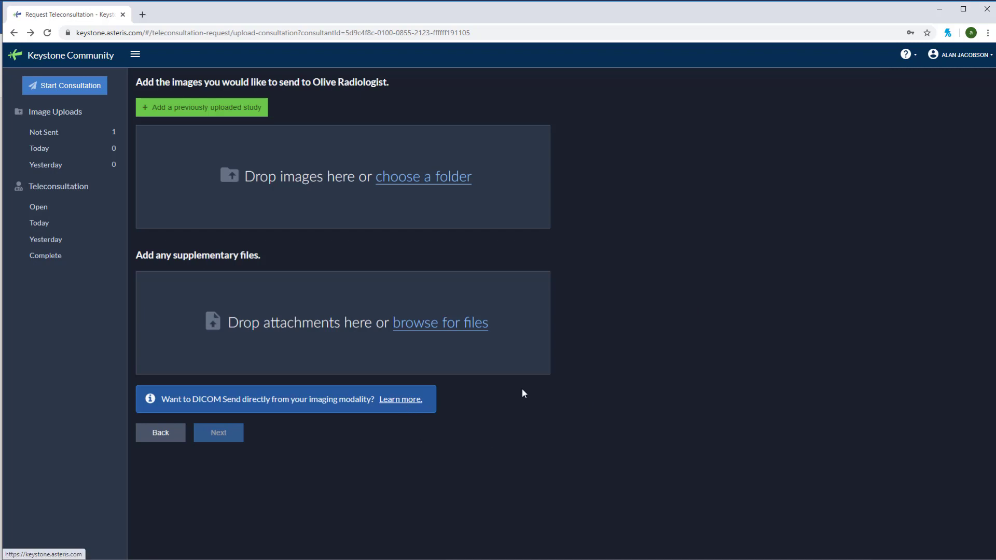
click(955, 59)
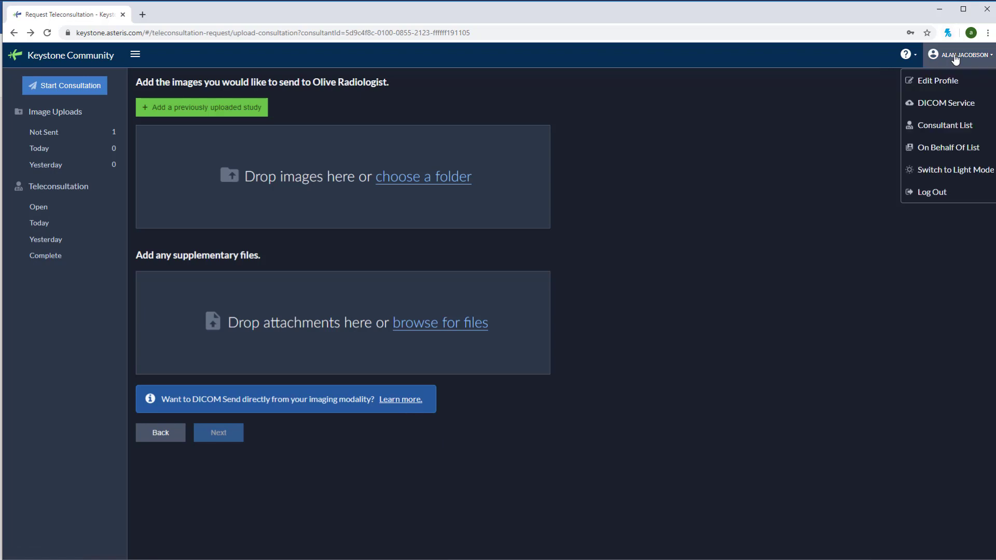
click(957, 106)
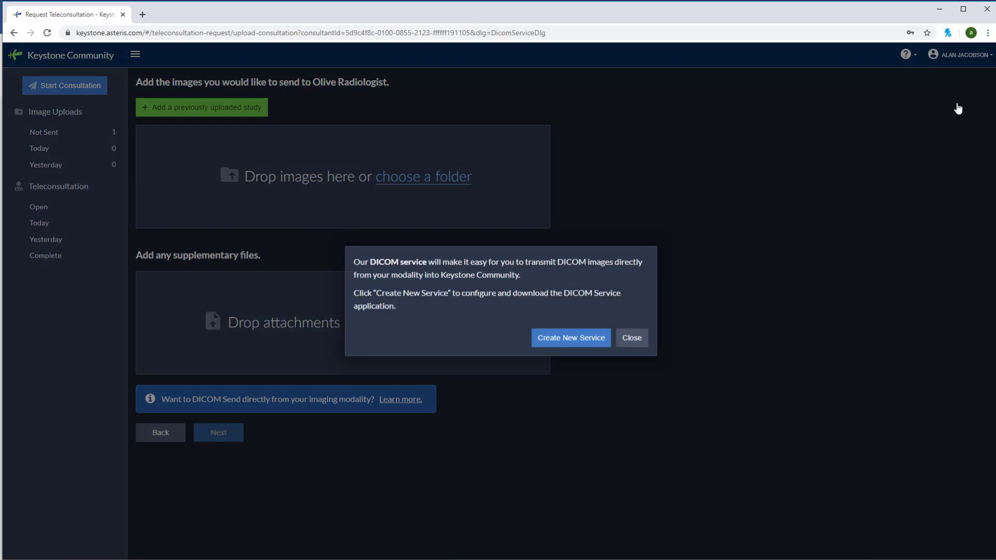
click(554, 339)
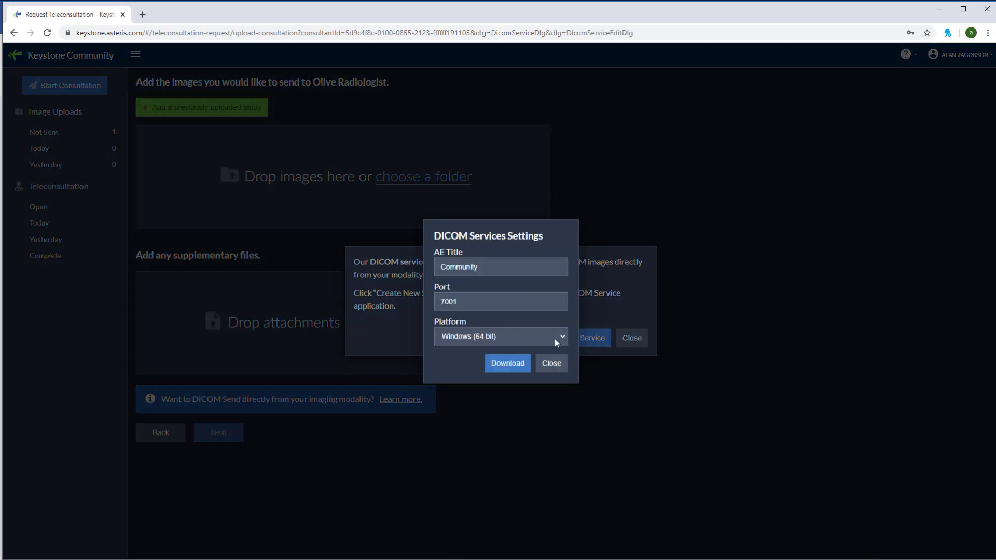
Step: Download and install the Windows (64 bit) Community DICOM service installer
click(555, 338)
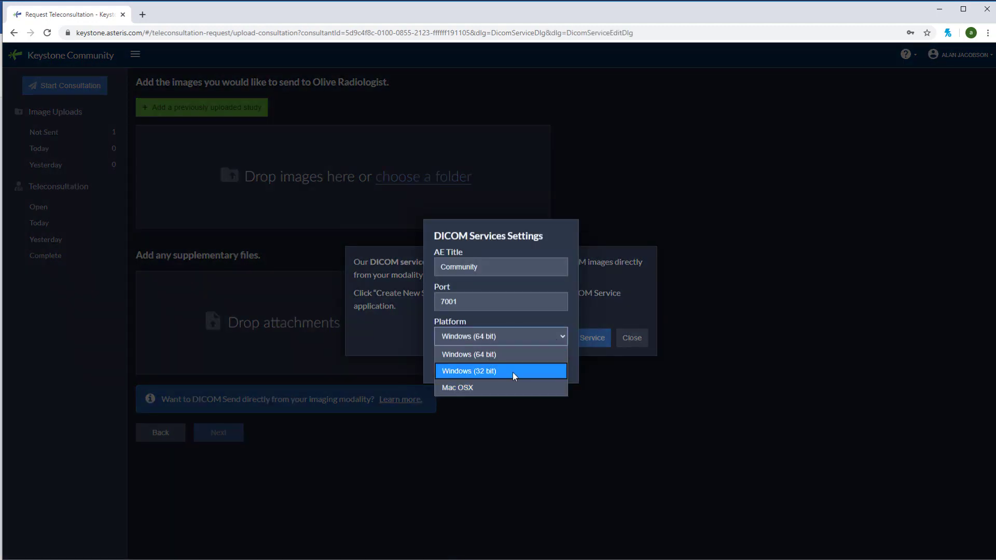
click(514, 353)
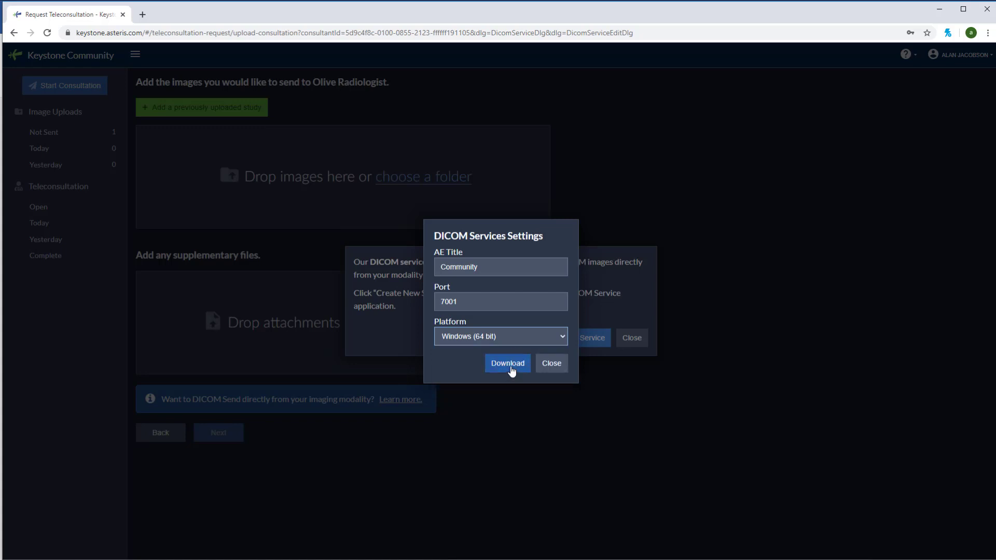
click(511, 368)
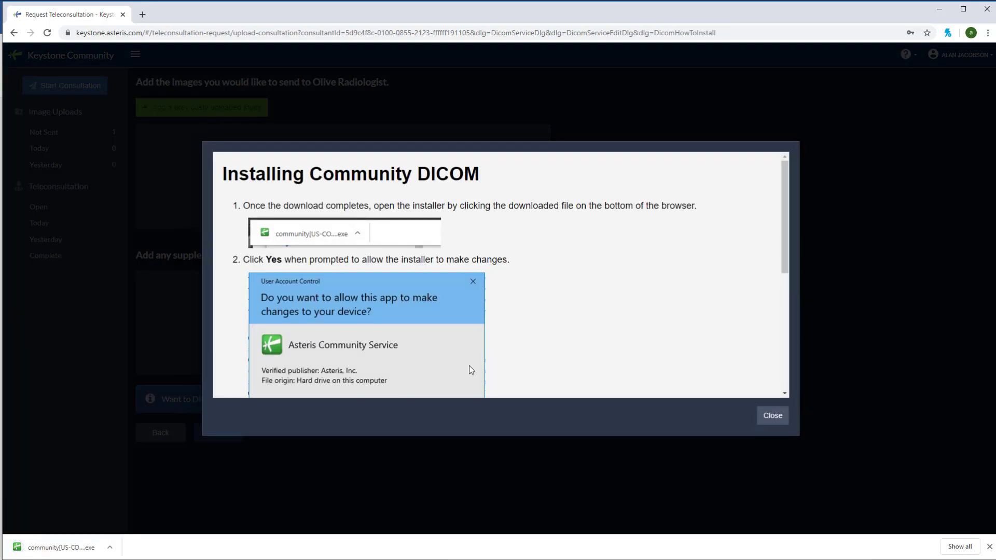
click(63, 547)
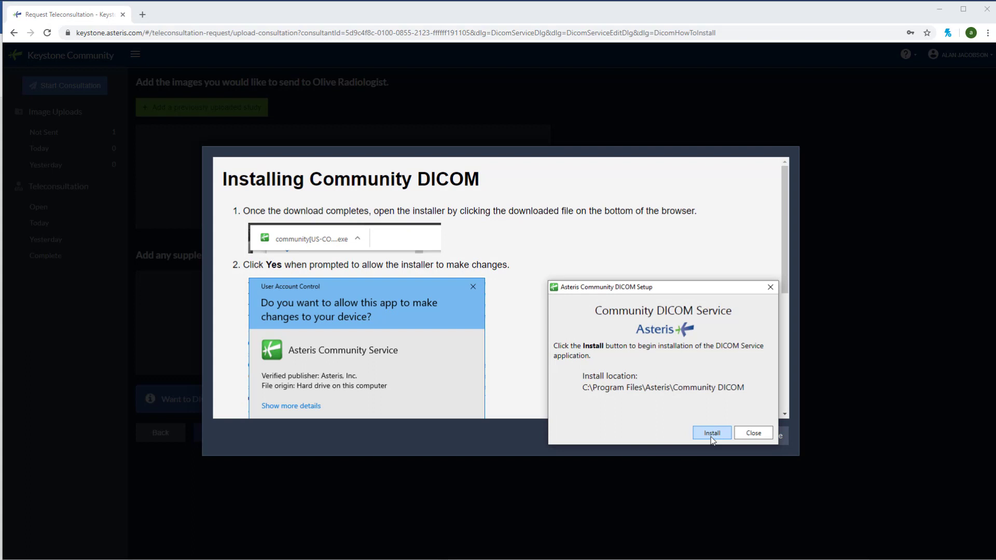
click(711, 435)
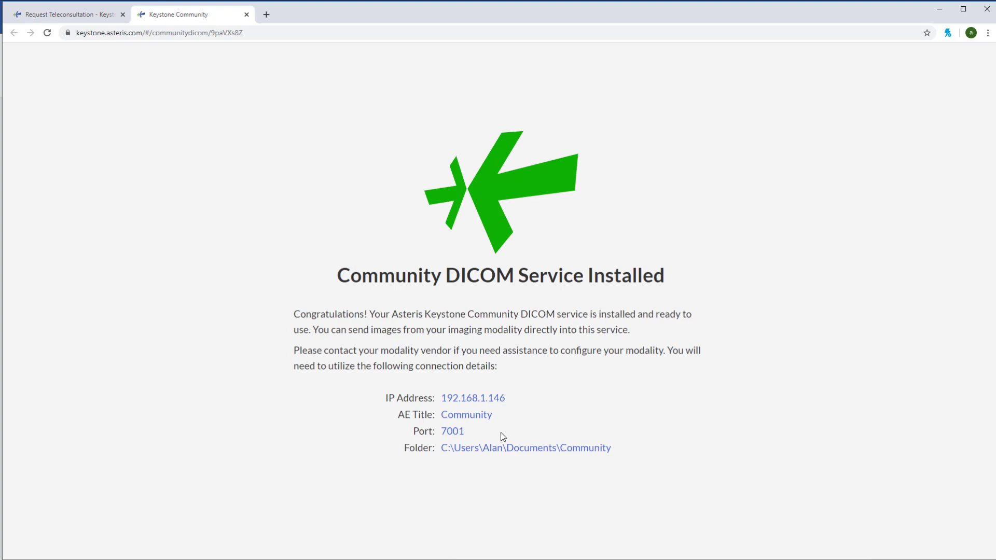
Step: Close the DICOM install dialogs, verify the new service shows Online, then close the services overview
click(96, 14)
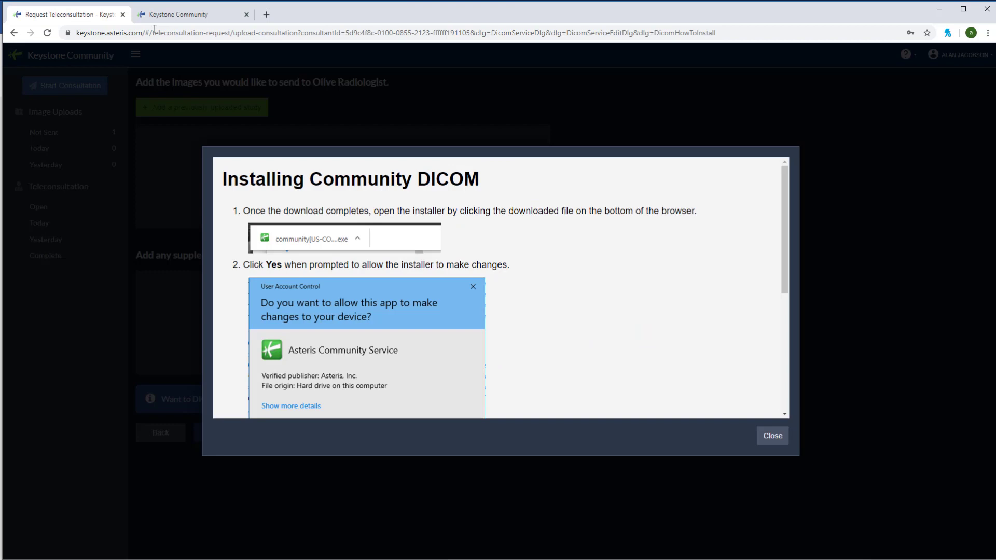
click(772, 435)
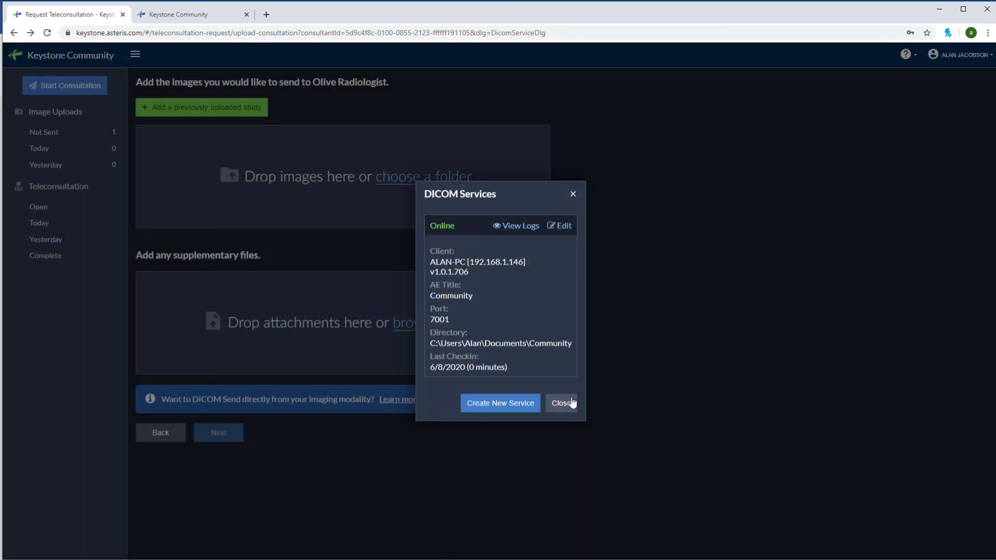
click(572, 402)
click(958, 55)
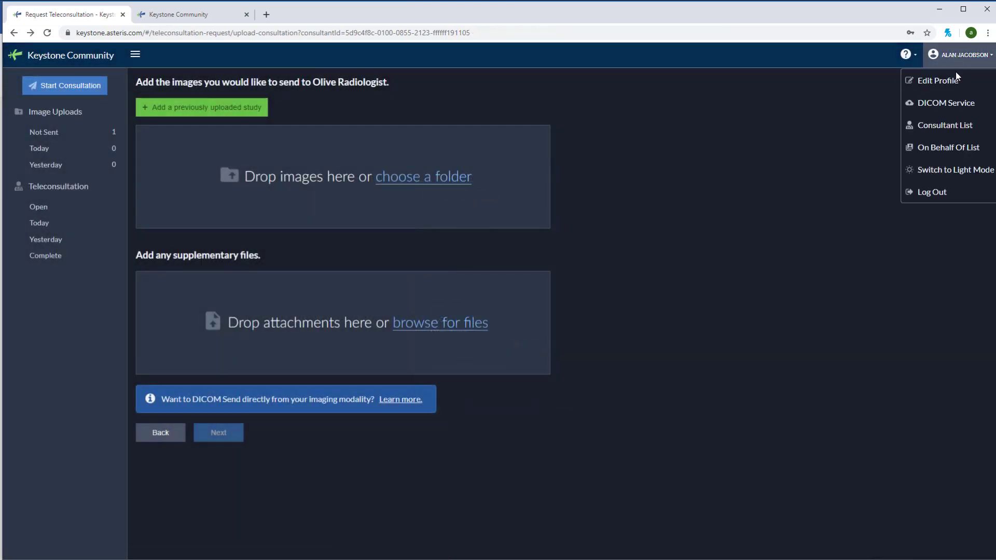
click(956, 107)
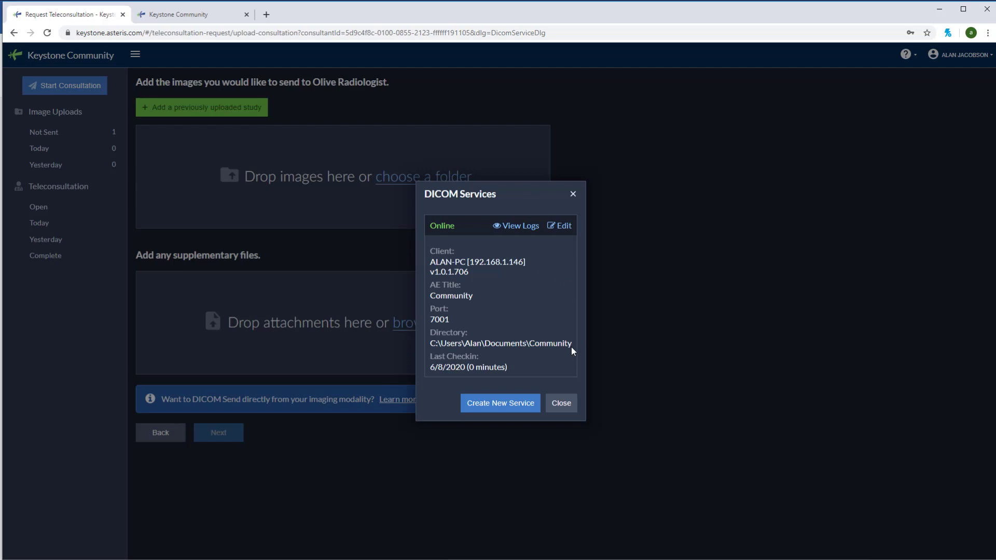
click(569, 406)
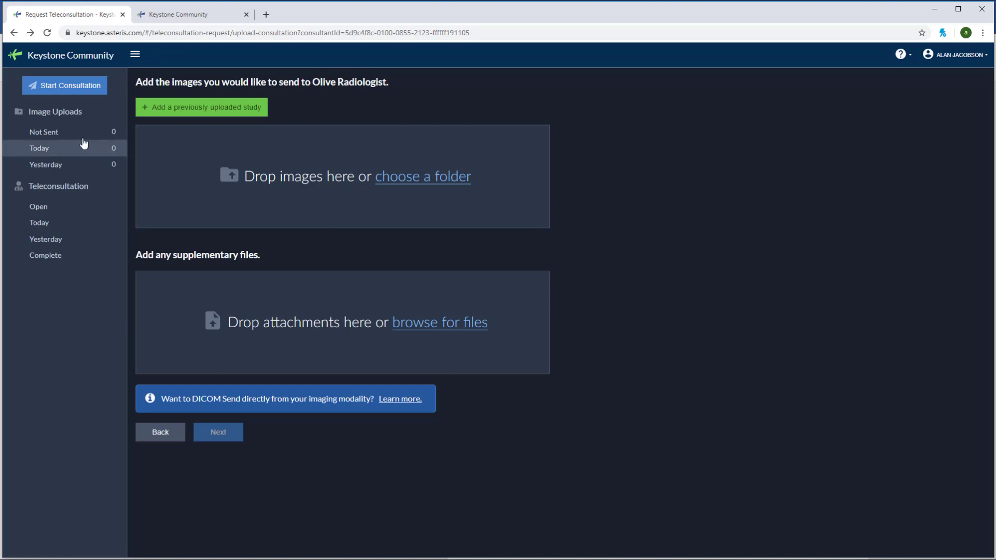
click(44, 117)
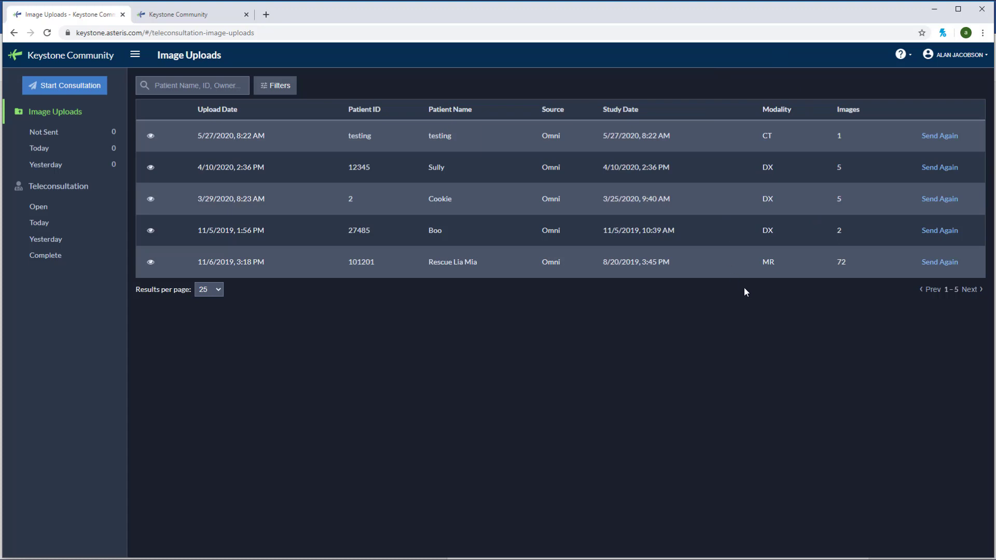
click(946, 265)
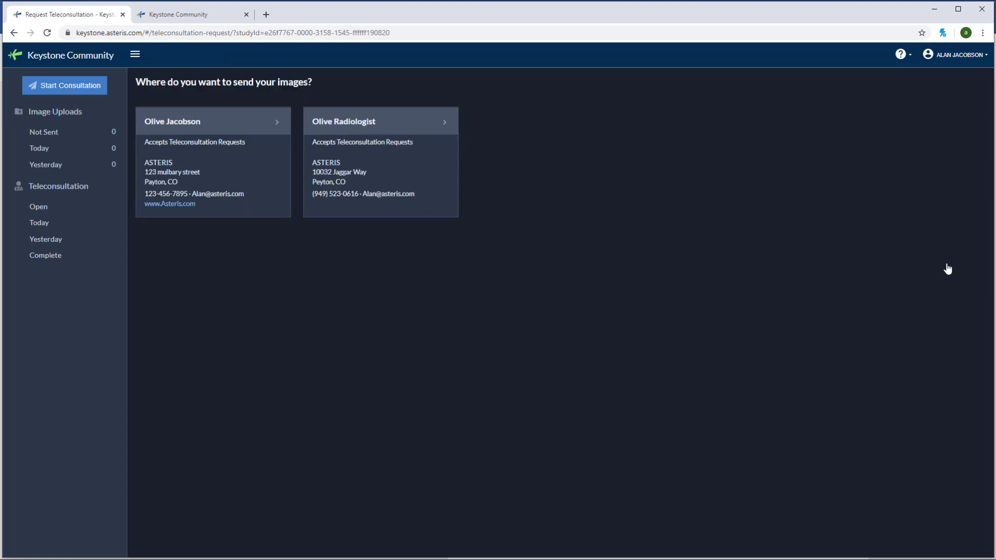
click(377, 165)
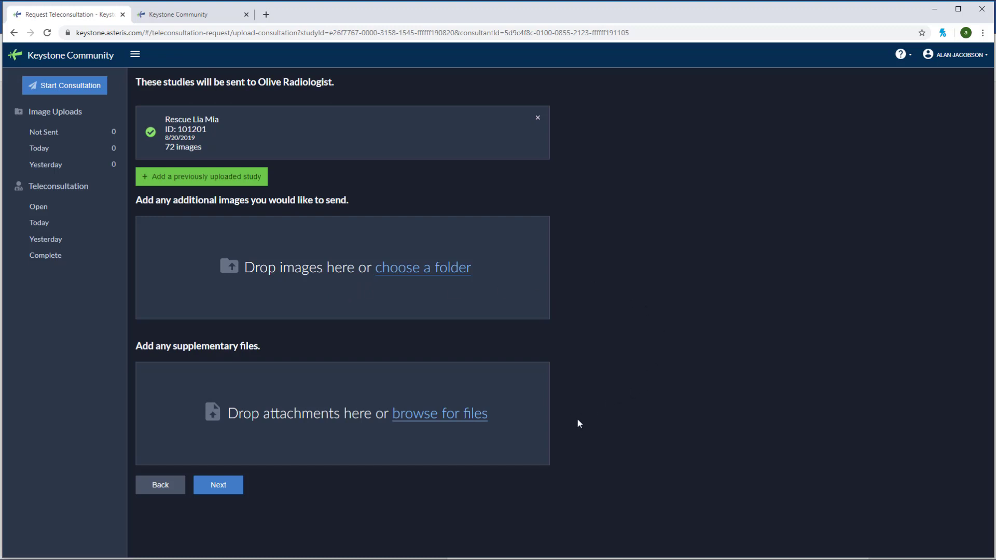
click(219, 486)
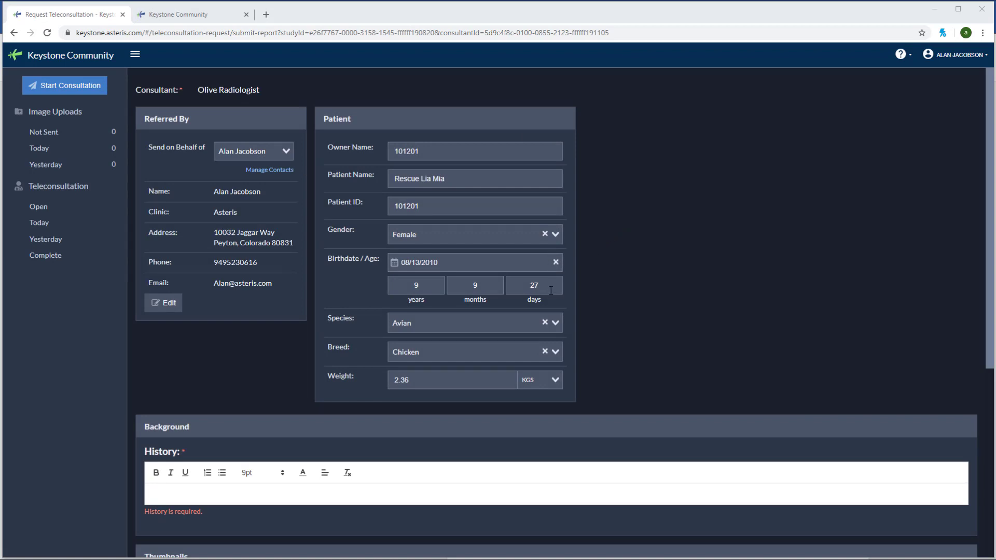
Step: Enter '12345 test' as the patient history
scroll(319, 316, down, 4)
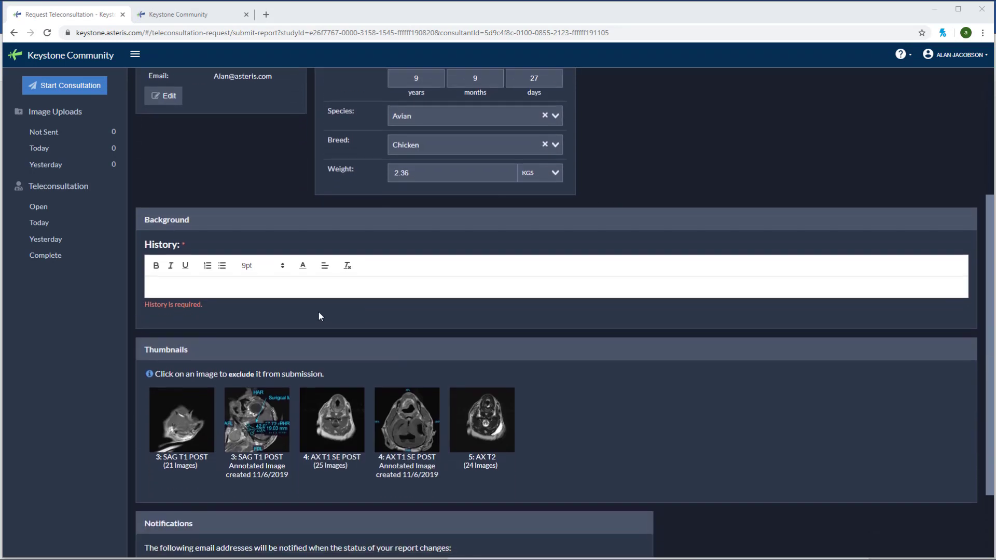
click(288, 291)
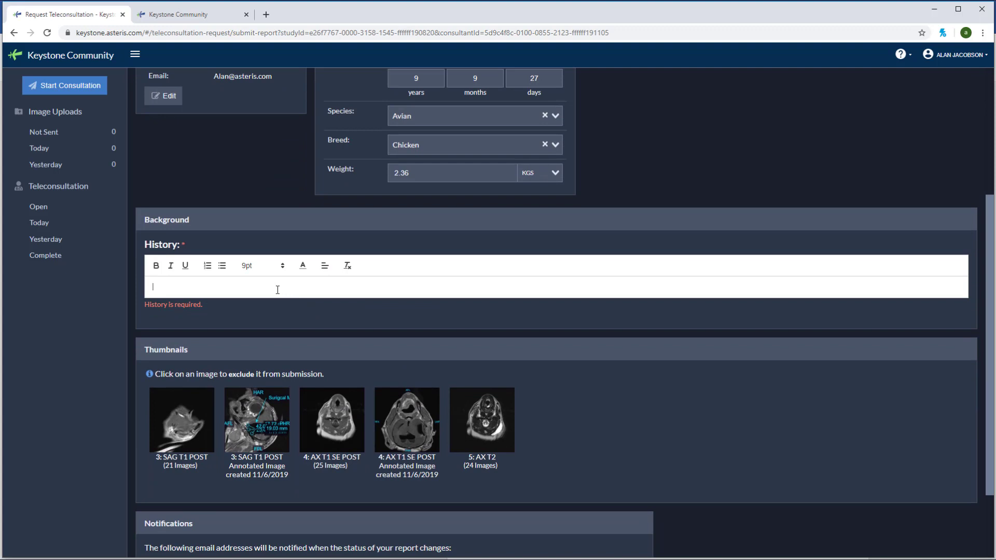
text(12345)
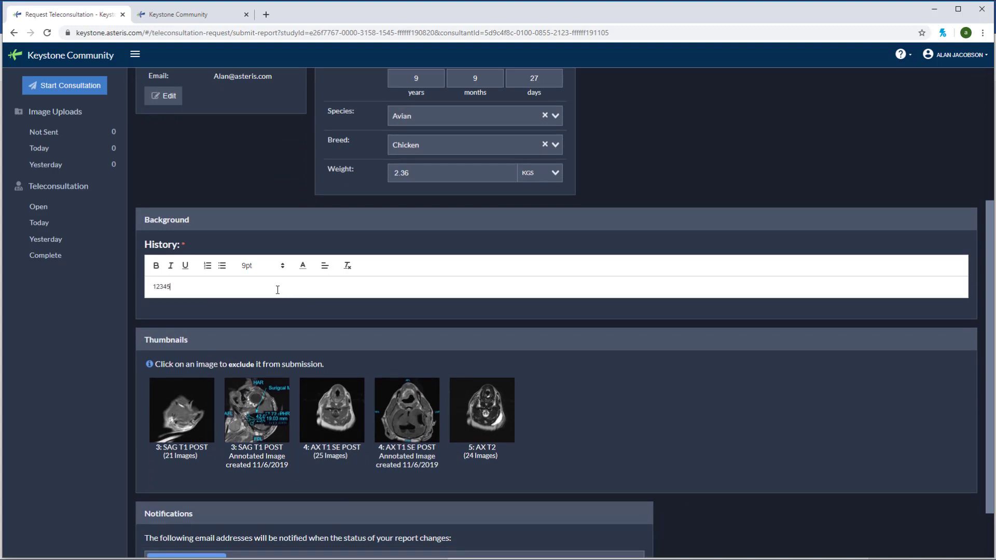
text( test)
Step: Add a second notification e-mail address and send the teleconsultation request
scroll(284, 311, down, 2)
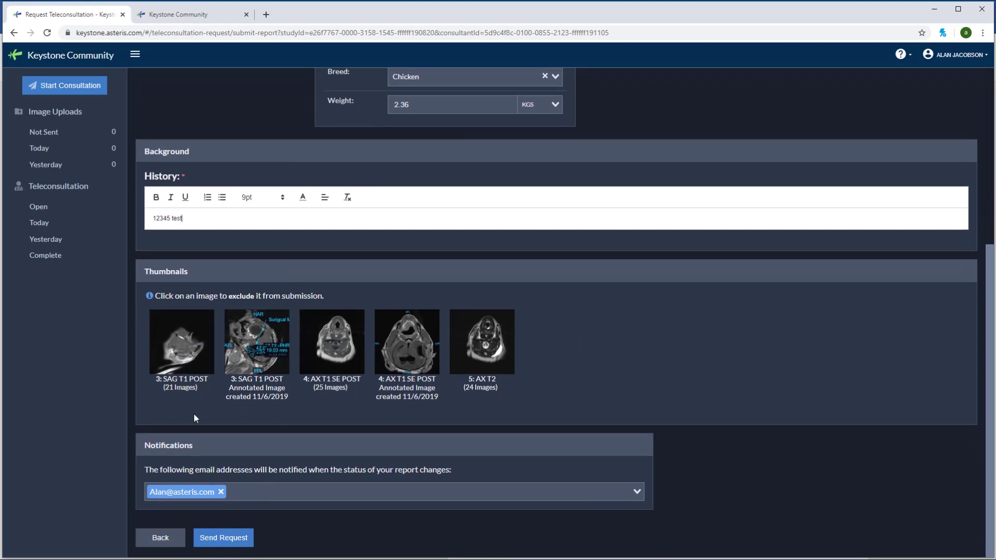
click(250, 491)
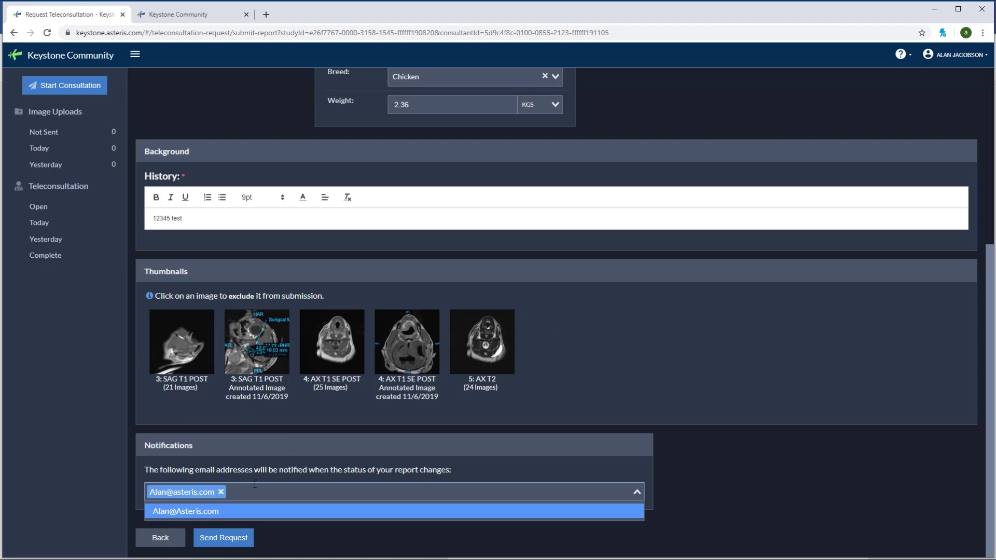
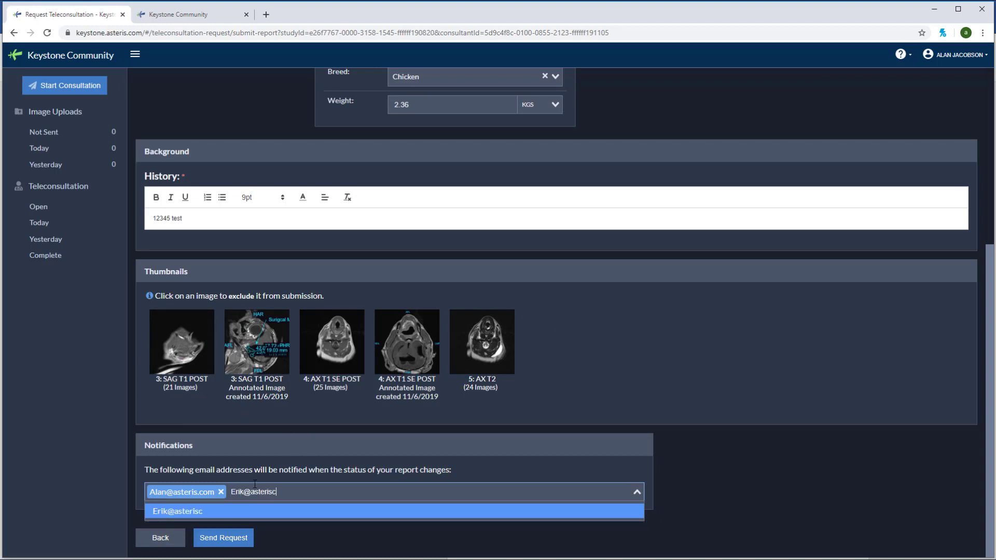
key(Return)
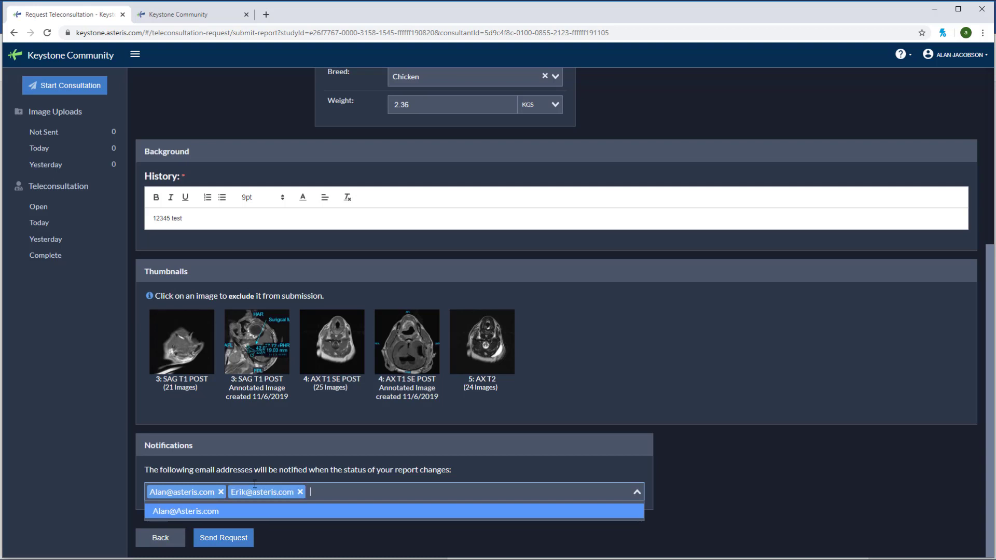
click(694, 486)
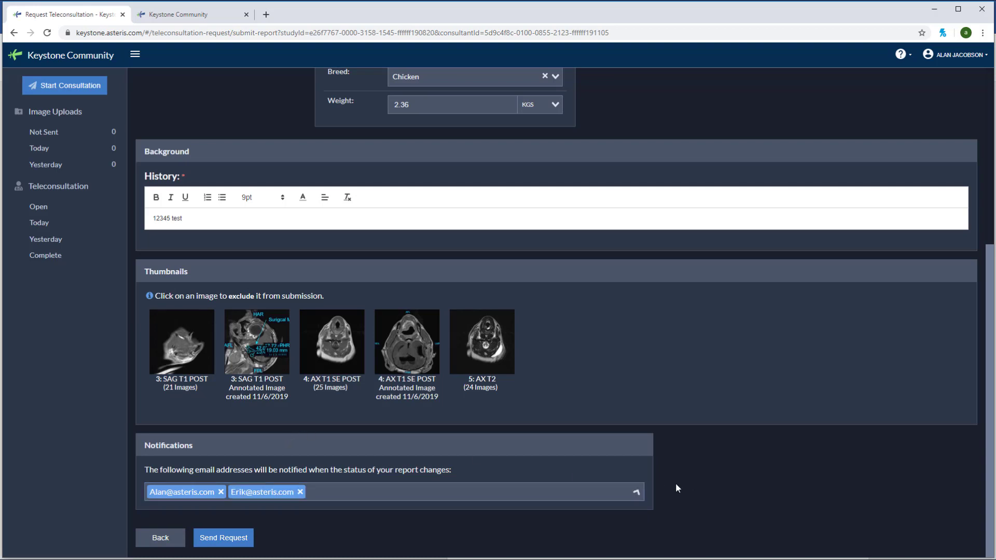
click(240, 538)
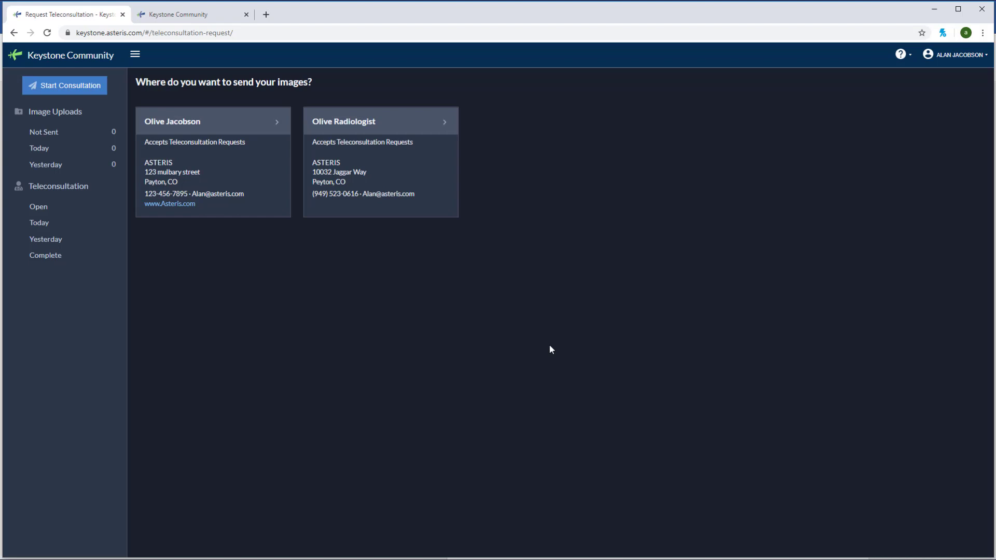
Step: Start a new Olive Radiologist consultation and upload the four-file Cookie DICOM study, showing its files
click(51, 91)
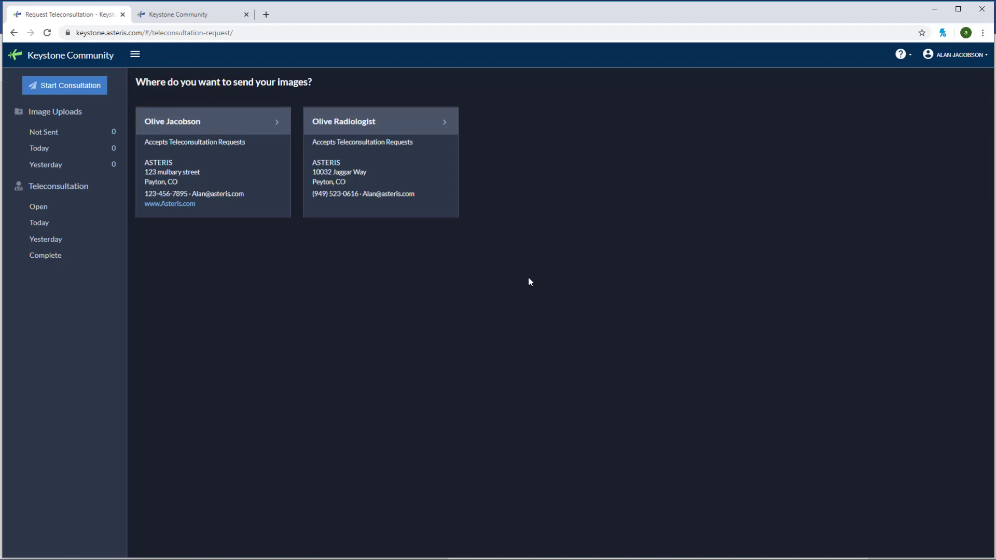
click(389, 174)
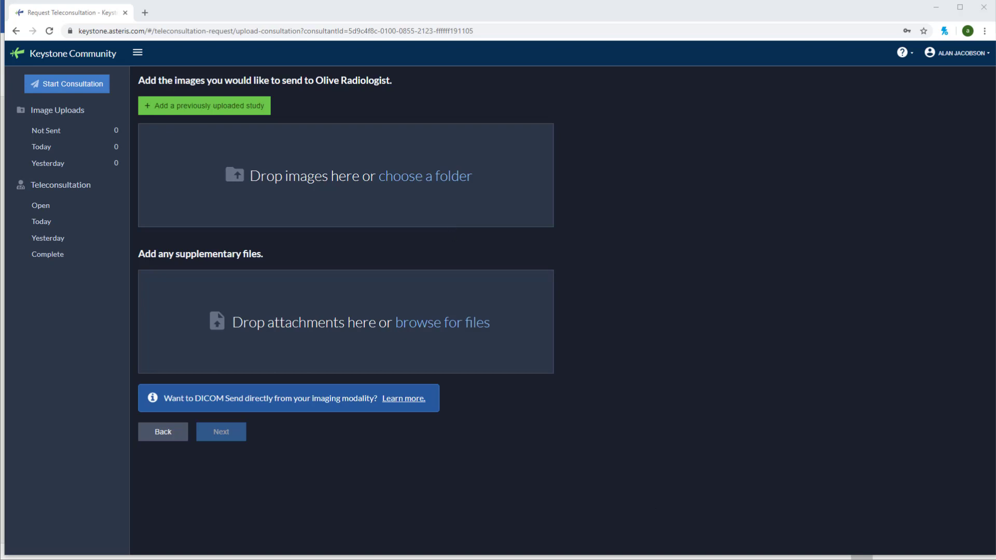
drag(618, 559, 373, 176)
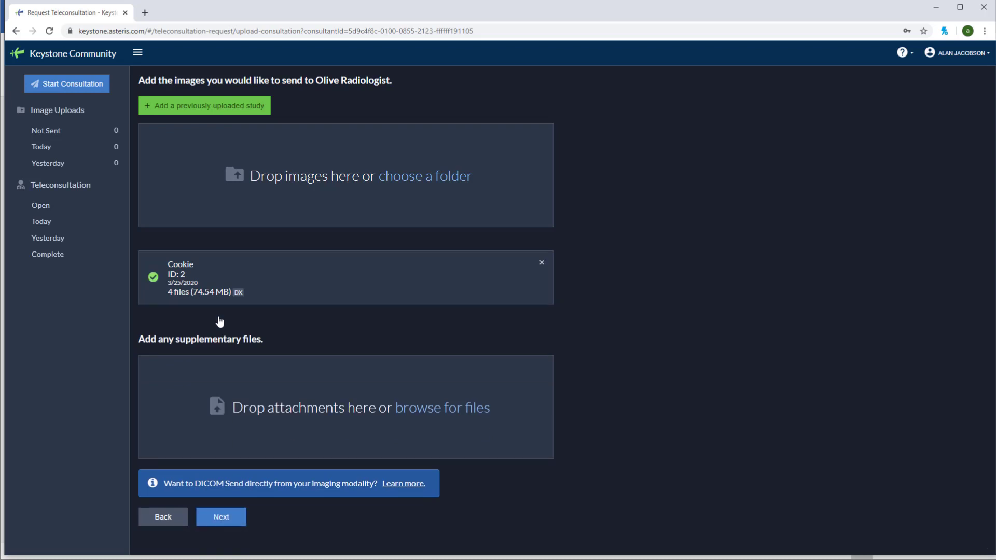
click(326, 279)
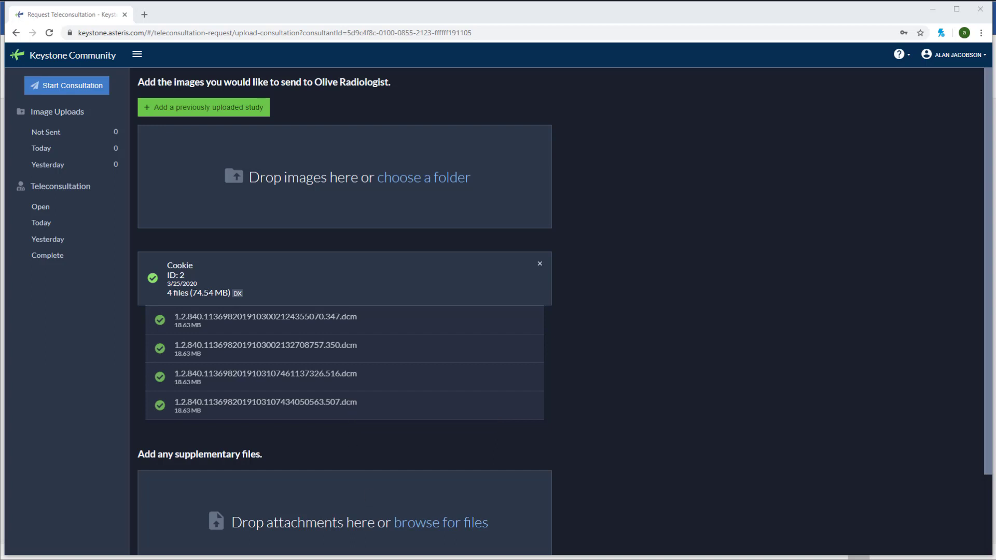
Step: Add the JPEG images and fill in the patient name, patient ID and owner name
drag(482, 542, 316, 201)
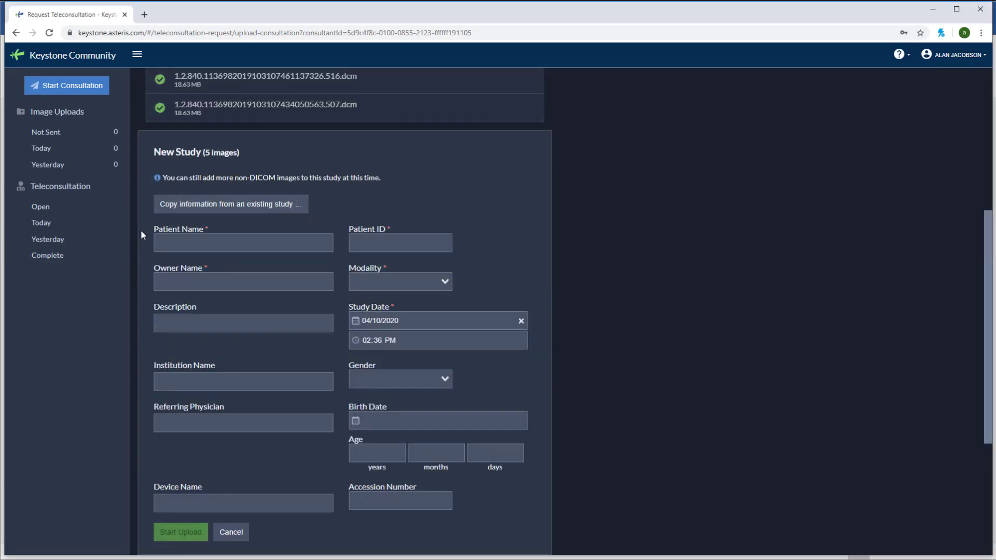
click(218, 242)
text(Sully)
key(Tab)
text(12345)
key(Tab)
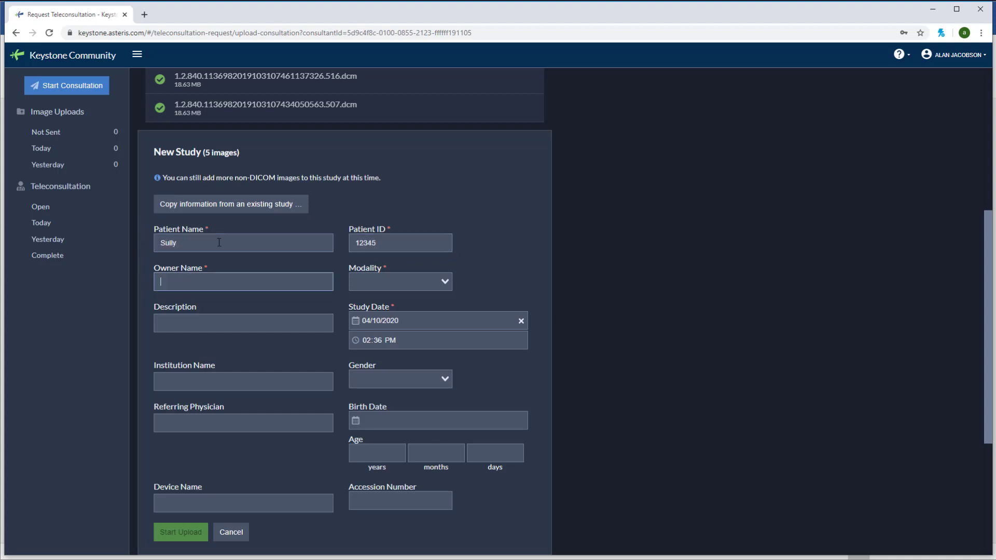
text(Otis)
Step: Set the modality to DX, keep study date 04/10/2020, and upload the new study
click(445, 282)
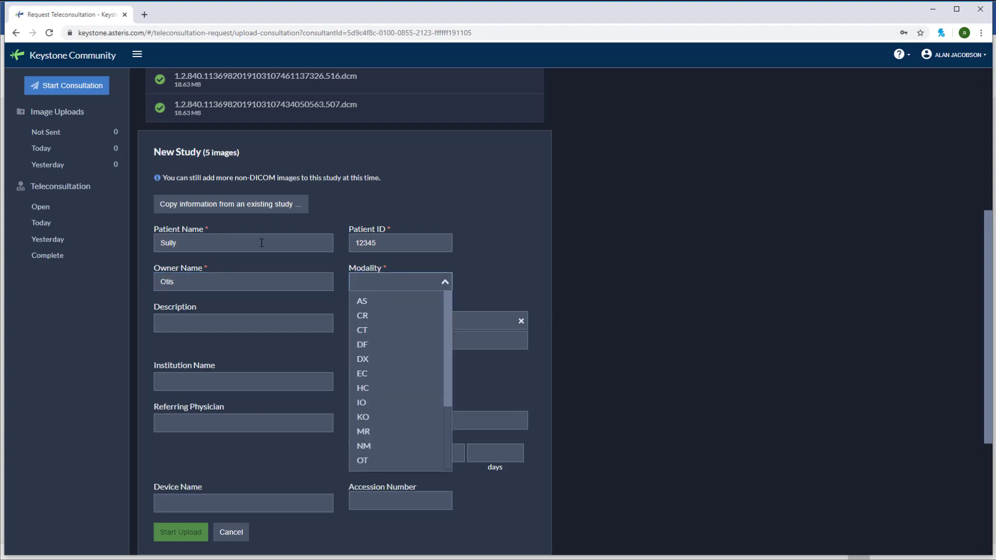
click(390, 361)
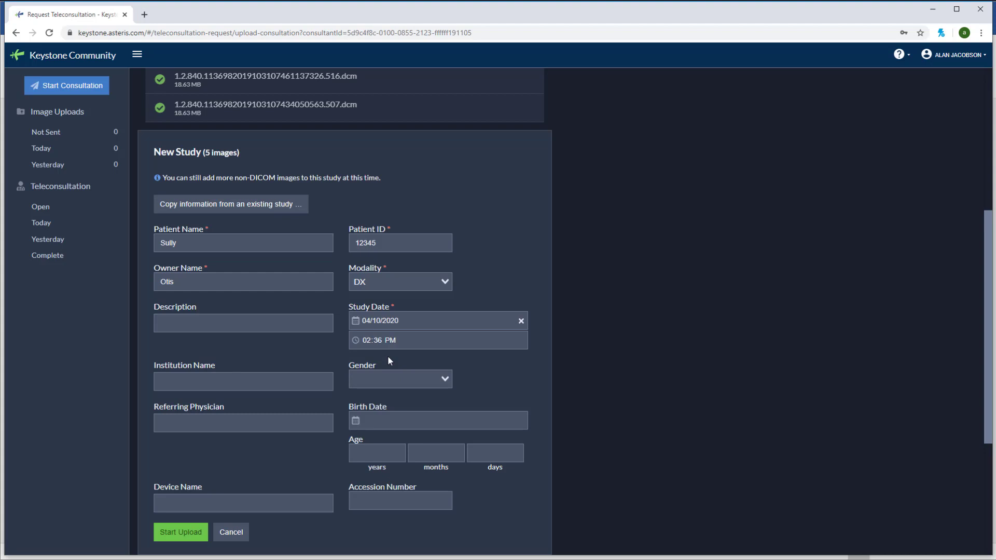
click(500, 321)
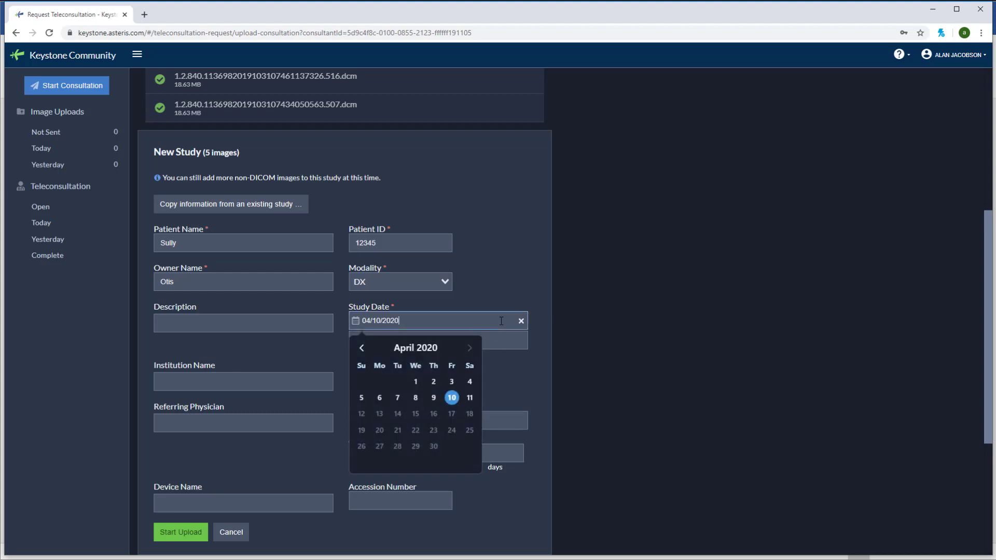
click(501, 339)
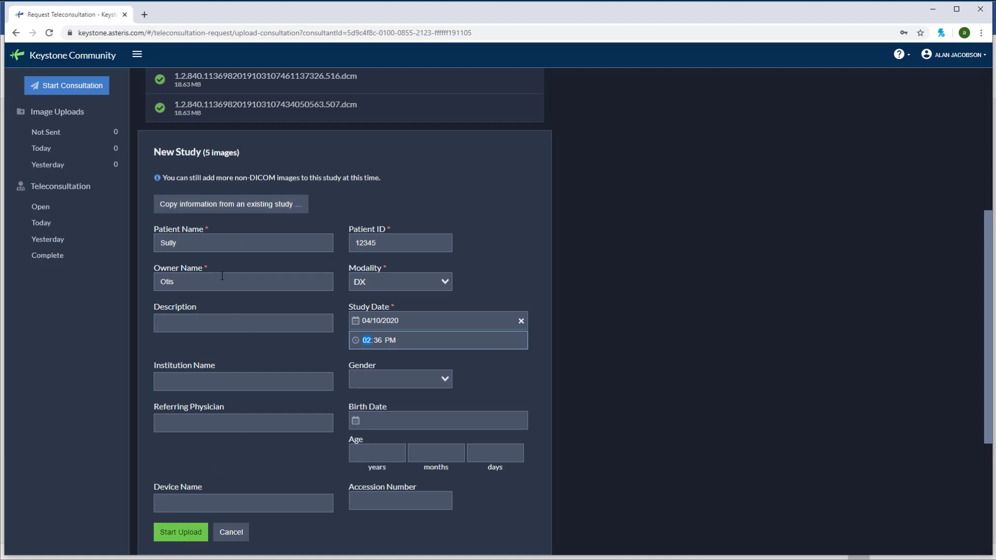
click(177, 535)
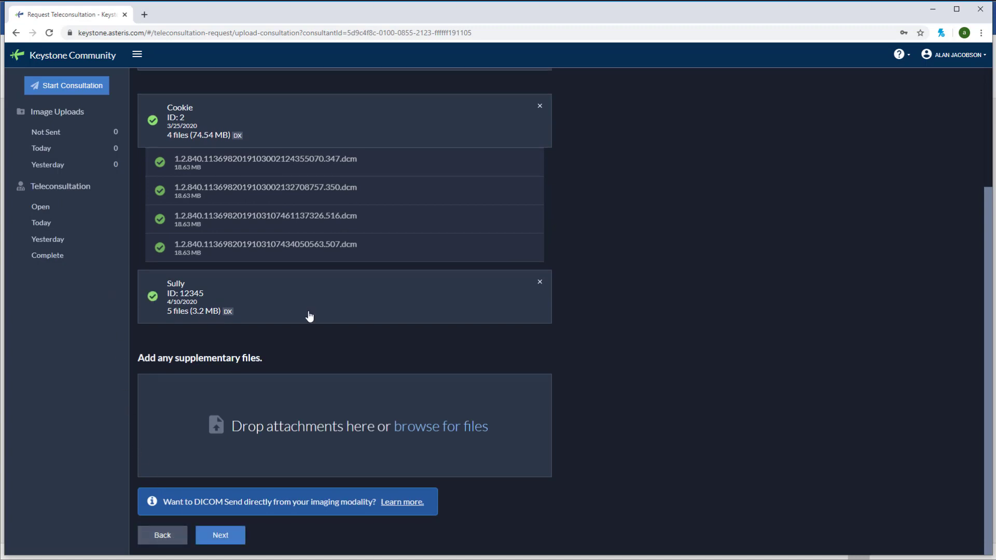
Step: Review the Sully study's five JPEGs and attach 'Cookies Surgial report.pdf' as a supplementary file
click(400, 305)
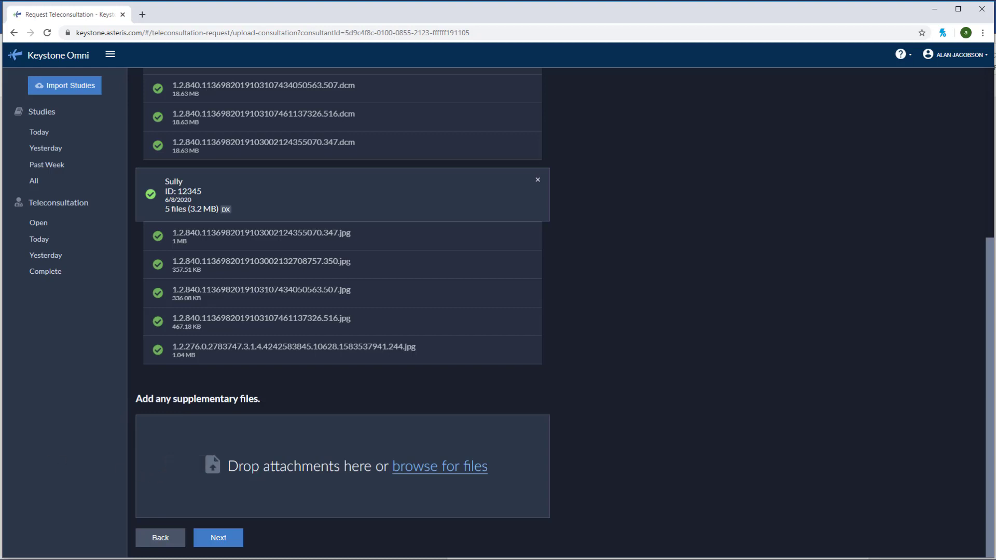
drag(249, 344, 341, 446)
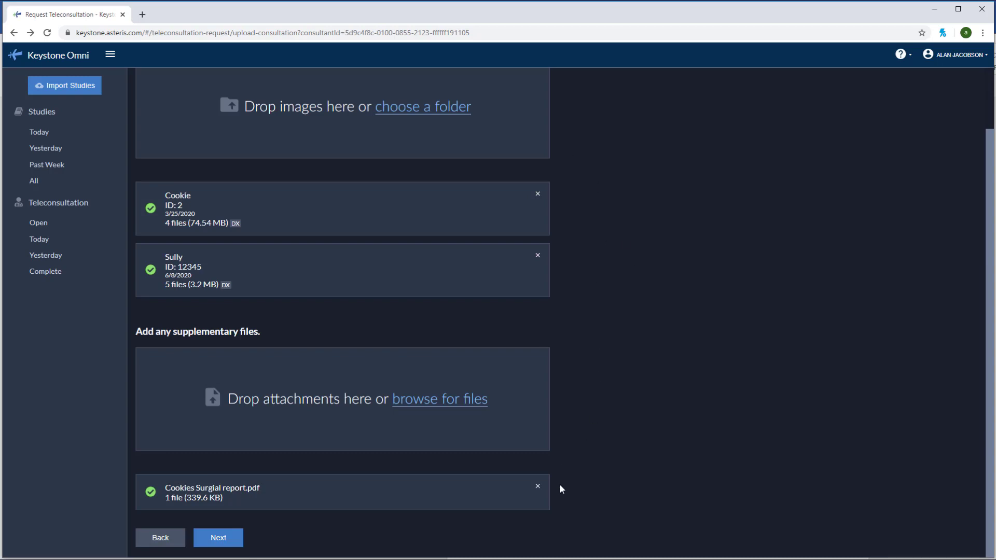
Step: Continue to Cookie's consultation details and check the referring contacts list
click(230, 542)
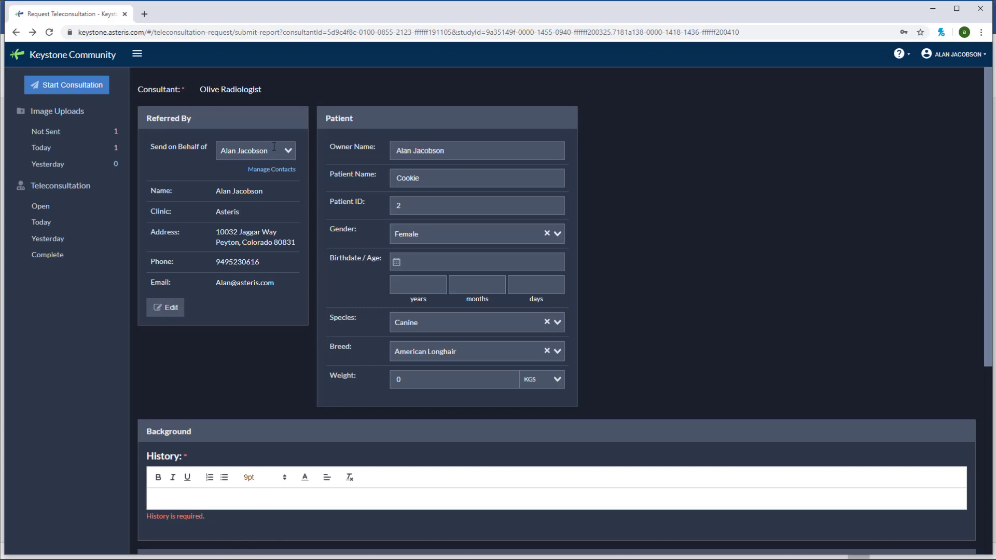
click(286, 170)
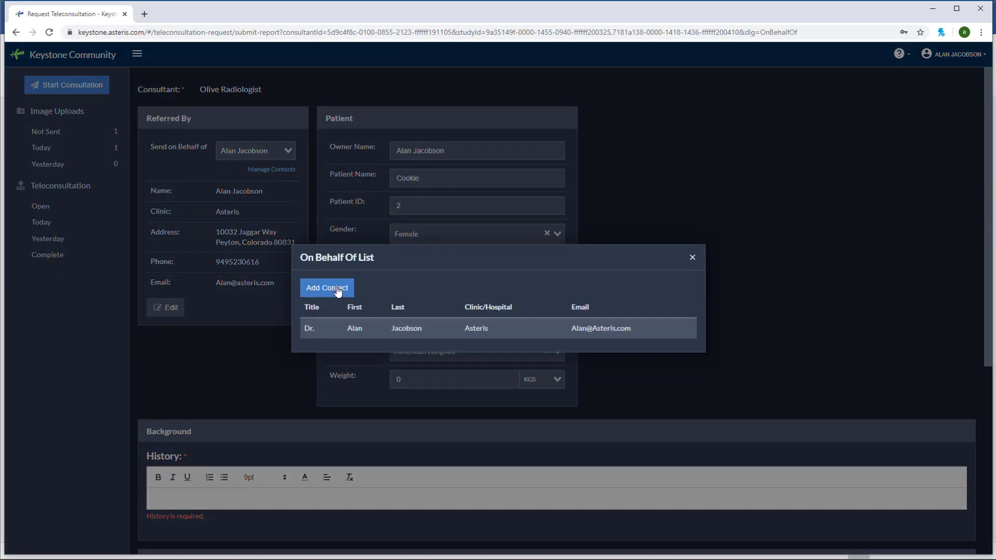
click(692, 258)
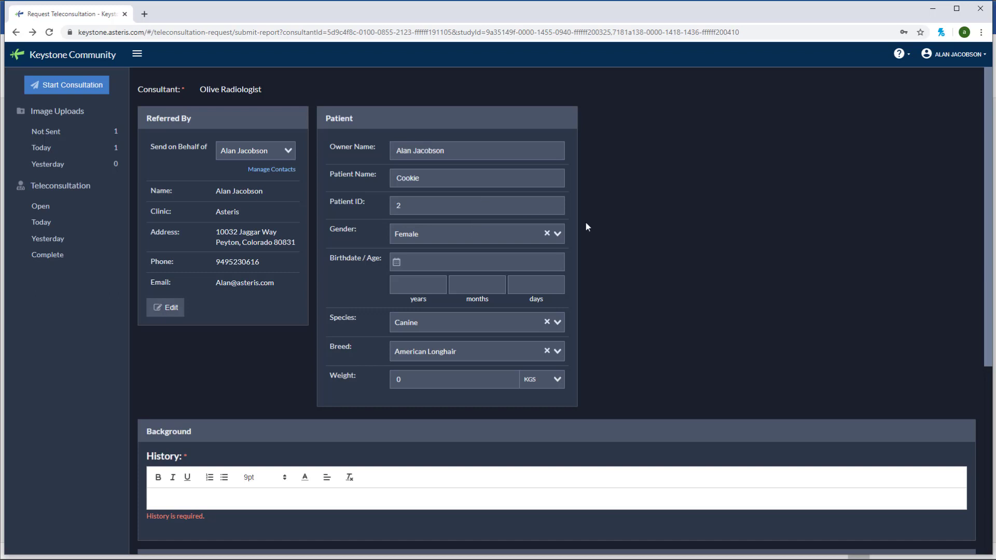
Step: Paste Cookie's history text, then exclude the dog diagram and 4: R_STIFLE_CR_CD images
scroll(609, 220, down, 3)
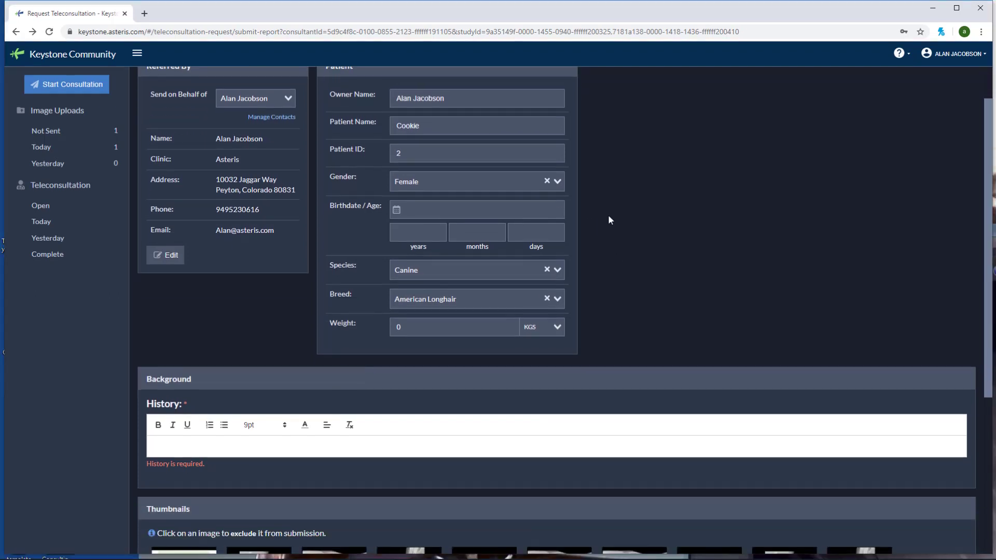
scroll(609, 220, down, 2)
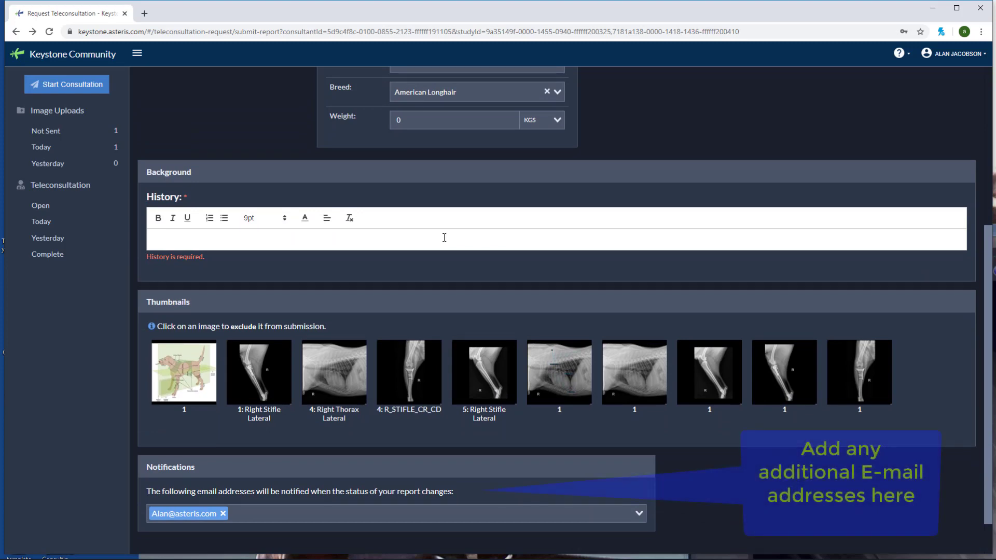
text(Cookie presented to the hospital for acute onset vomiting and Diarrhea after a recent diet change. The owner reports changing the diet 48 hours ago, with almost immediate response in vomiting and subsequent diarrhea. In- house biochemical analysis showed mild dehydration with BUN ~ 32 CREAT 2.6. On physical examination skin turgor was delayed with tacky MM, CRT ~2 sec. Abdominal radiographs obtained for radiology consultation.)
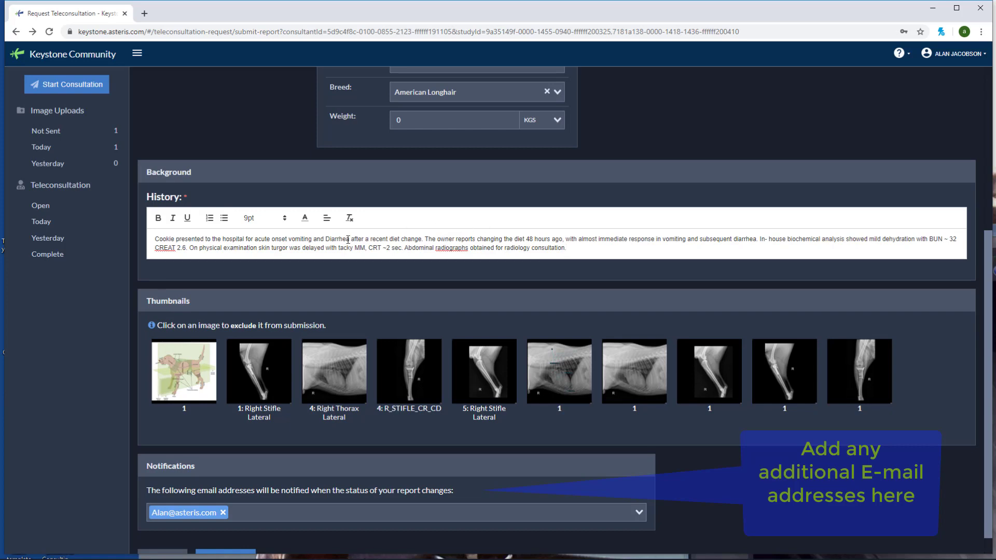
scroll(325, 255, down, 1)
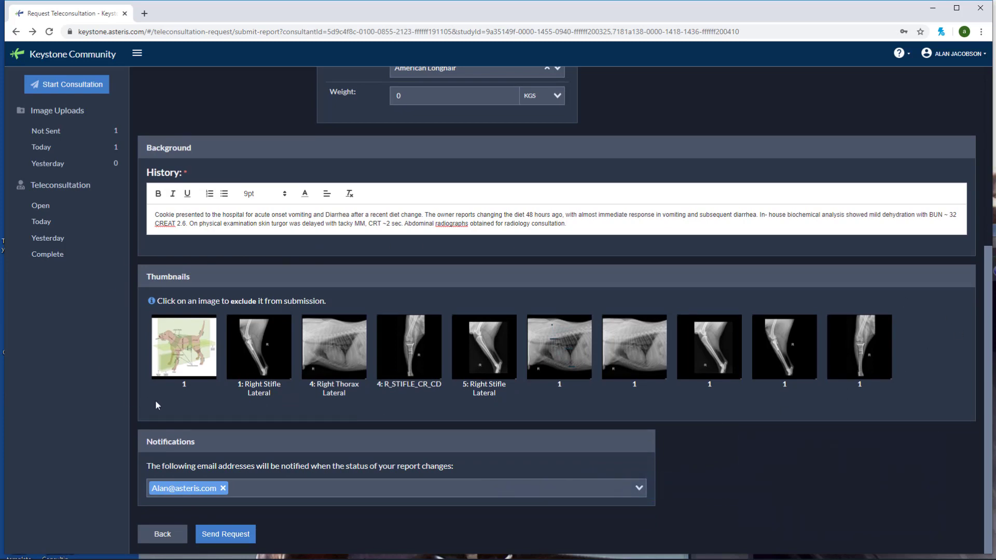
click(181, 361)
click(431, 365)
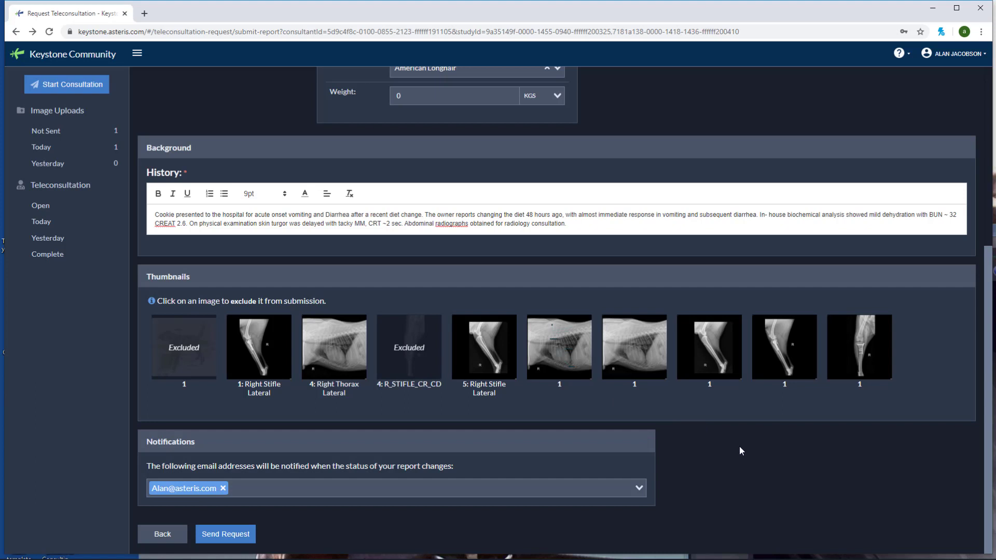
Step: Send Cookie's request to Olive Radiologist and list today's teleconsultations
click(226, 534)
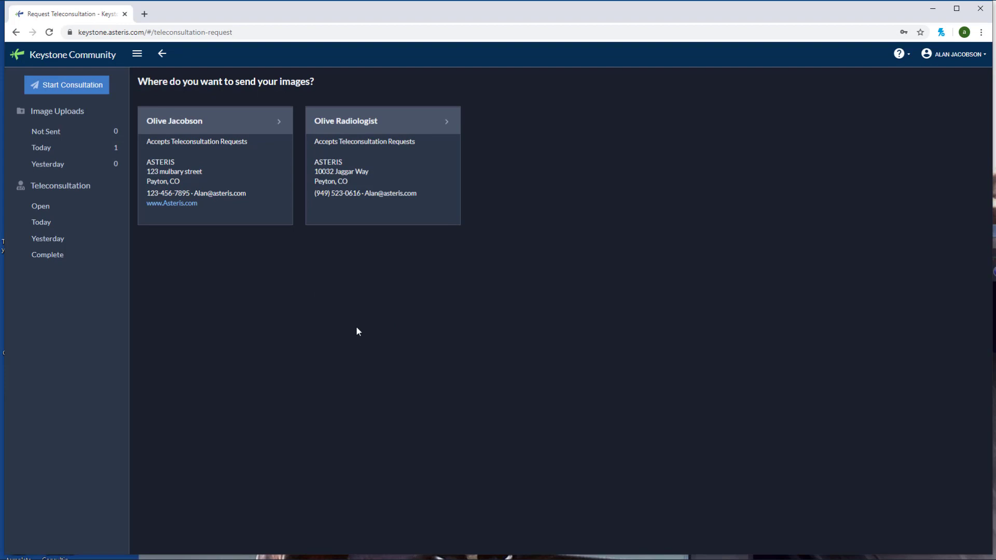
click(52, 229)
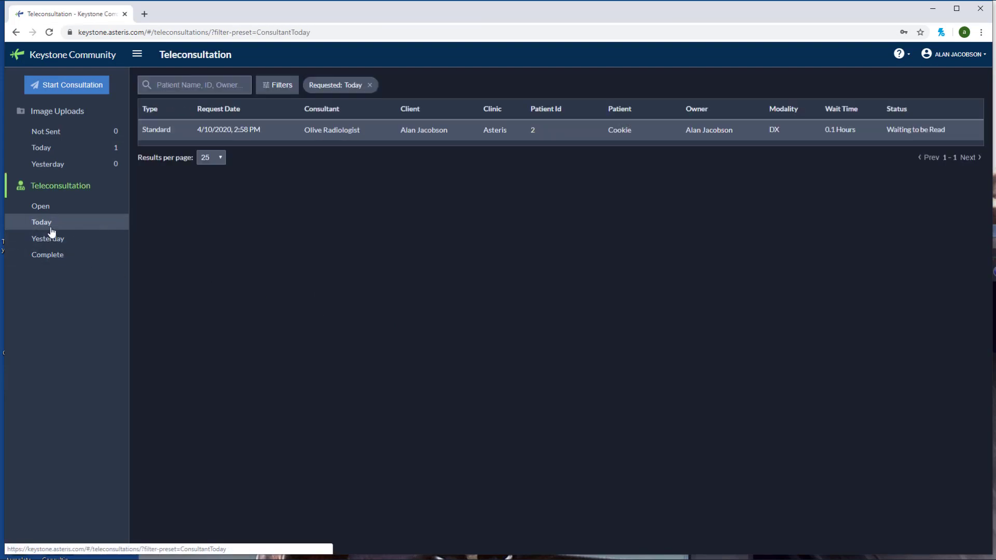
Step: Open Cookie's teleconsultation report and begin a new addendum
click(357, 130)
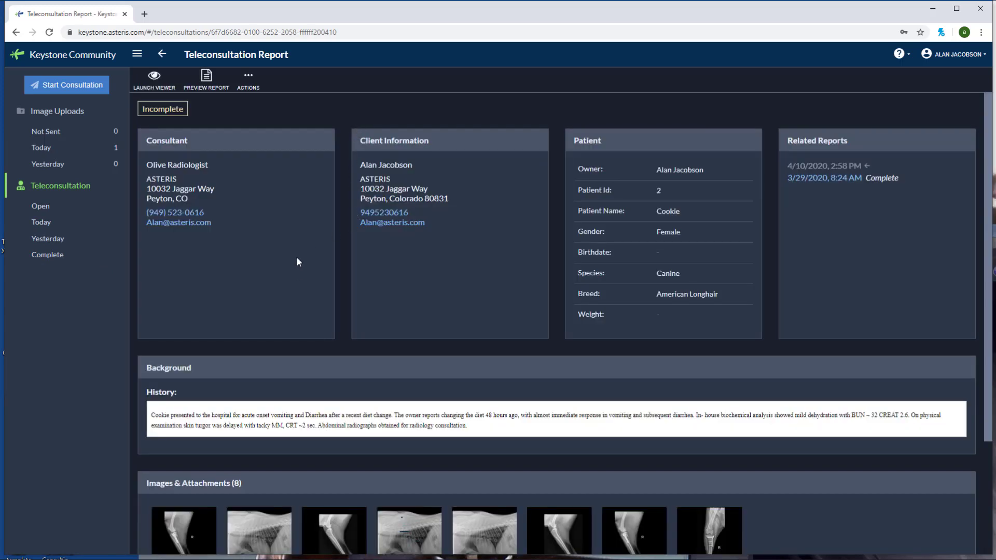
scroll(298, 257, down, 3)
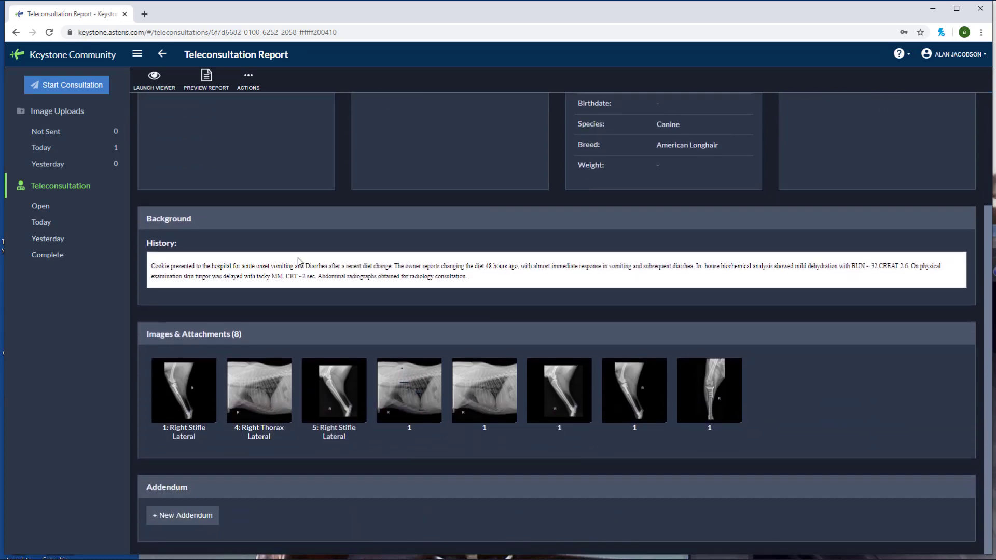
click(190, 520)
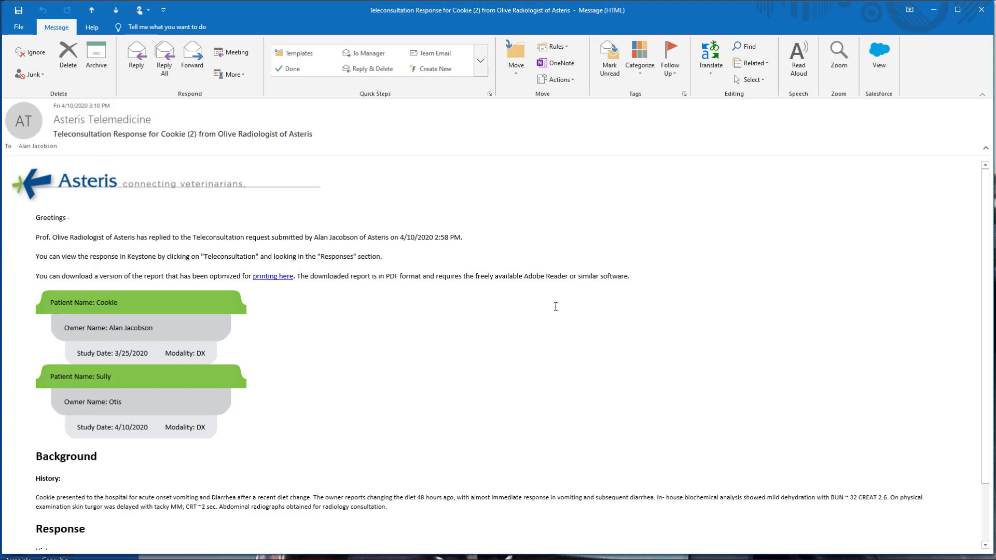
Step: Read through the Outlook email reporting the radiologist's reply on Cookie's teleconsultation
scroll(555, 307, down, 3)
scroll(566, 323, up, 3)
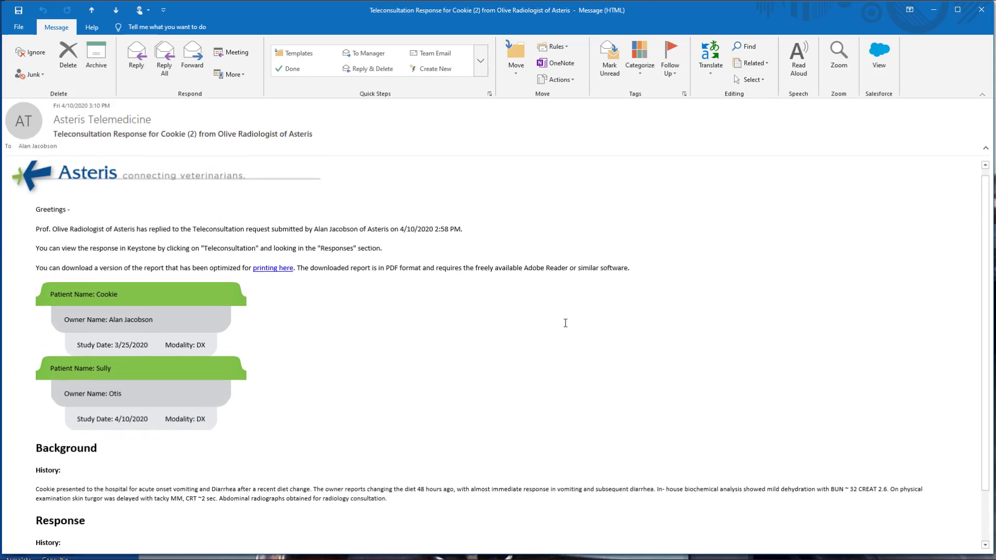
Step: Cancel the new addendum and reopen Cookie's completed report from today's teleconsultation list
click(933, 9)
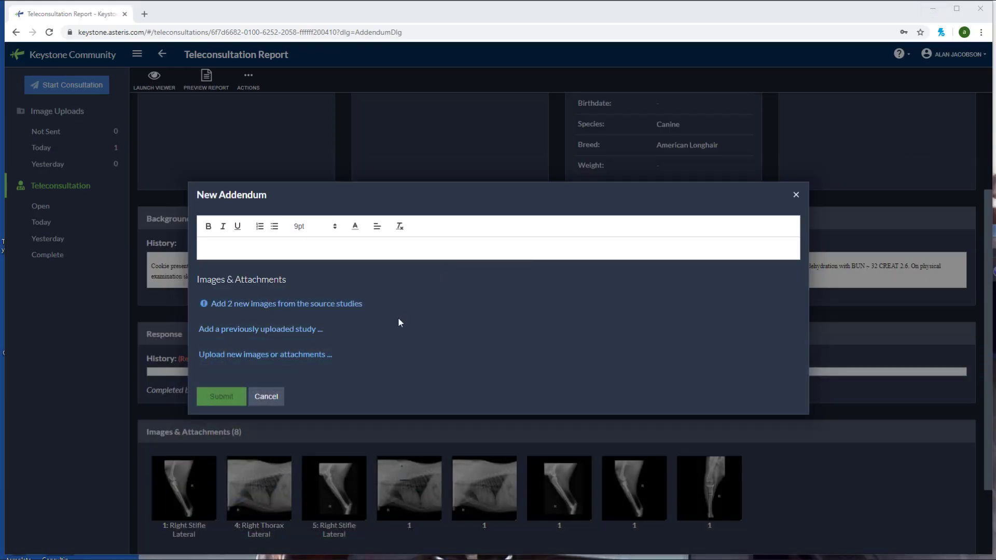
click(257, 397)
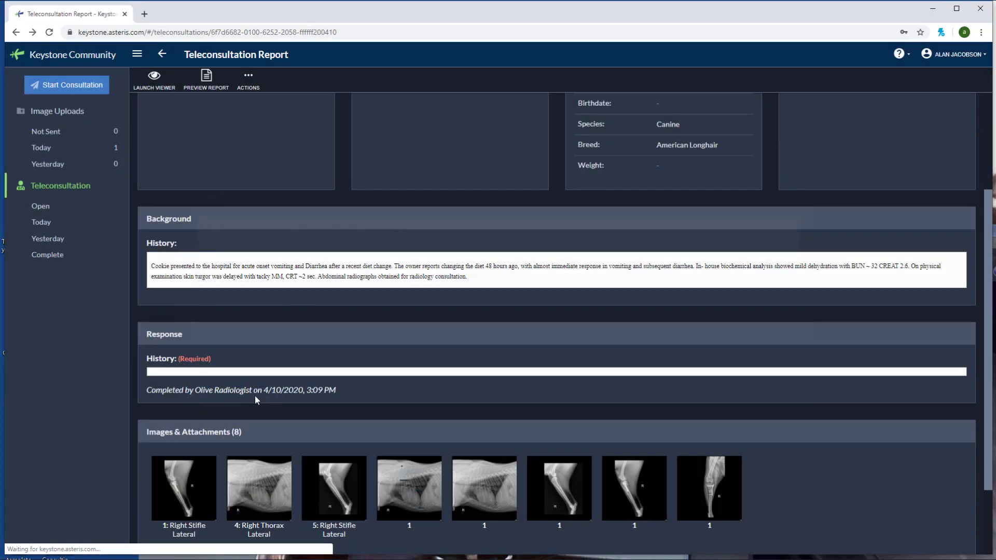
click(79, 190)
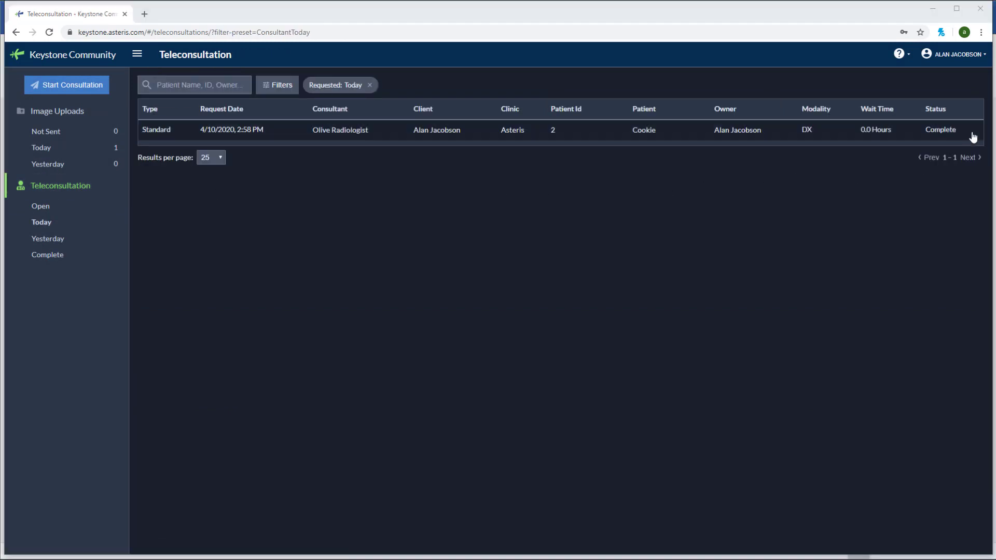
click(389, 137)
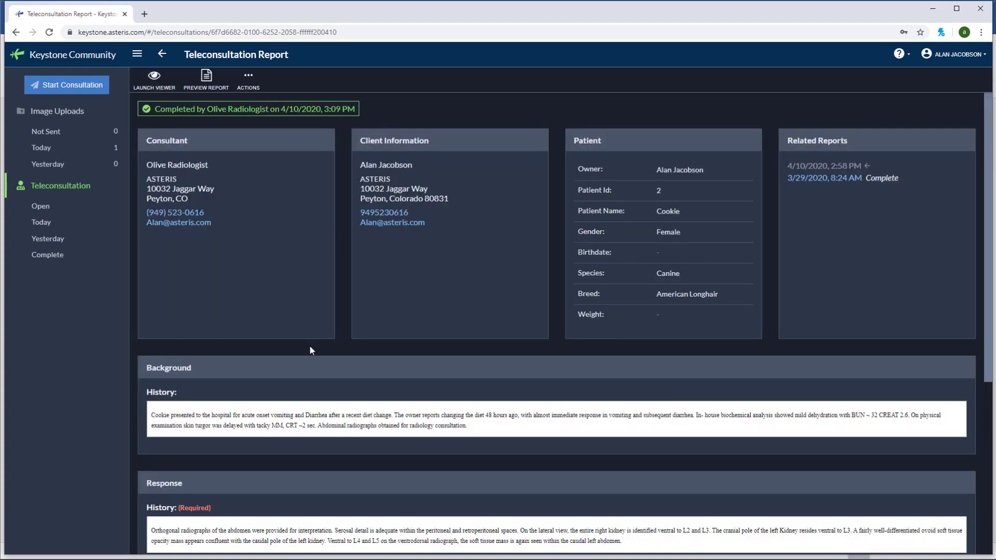
scroll(309, 344, down, 3)
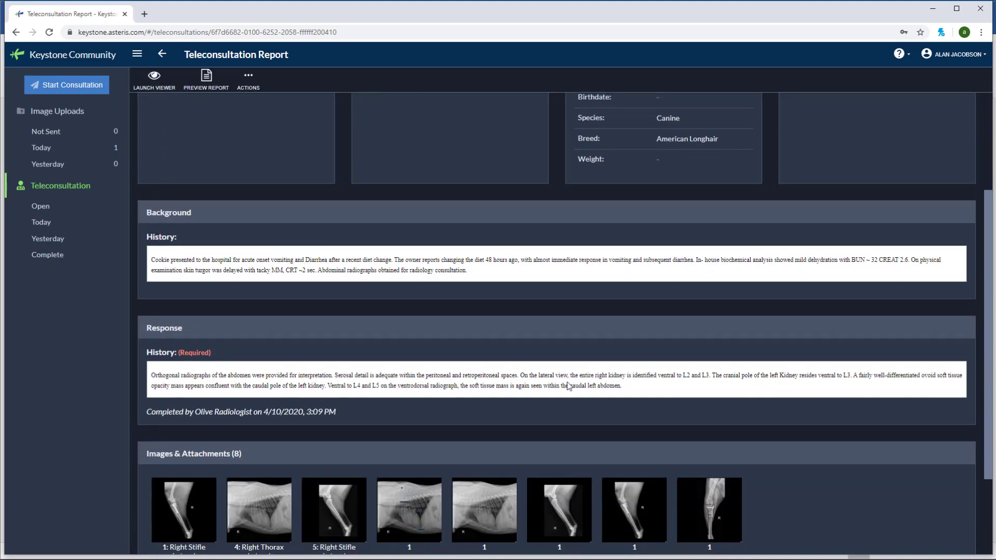
scroll(636, 389, down, 1)
scroll(390, 350, up, 4)
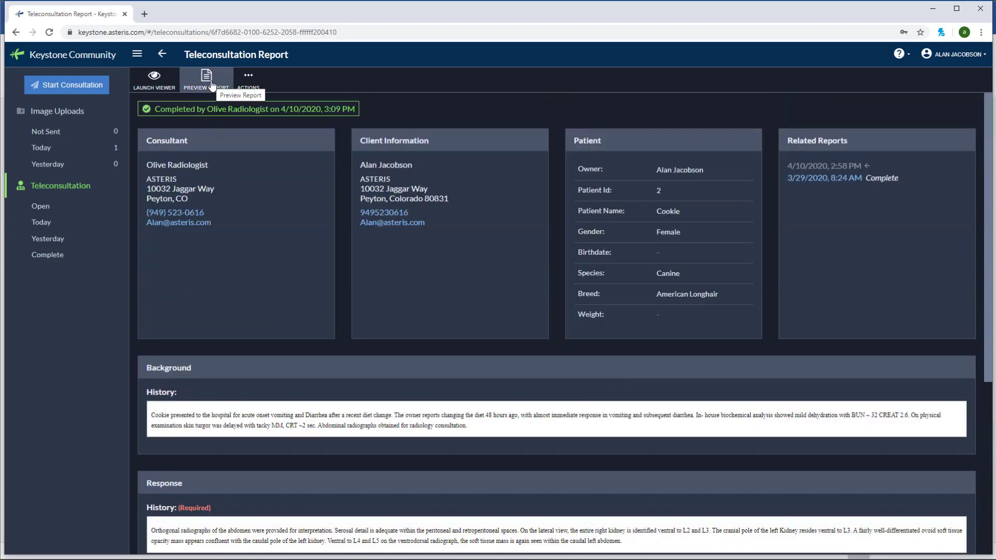
Step: Preview Cookie's completed report, then generate a printable report via Actions > Print Report
click(212, 86)
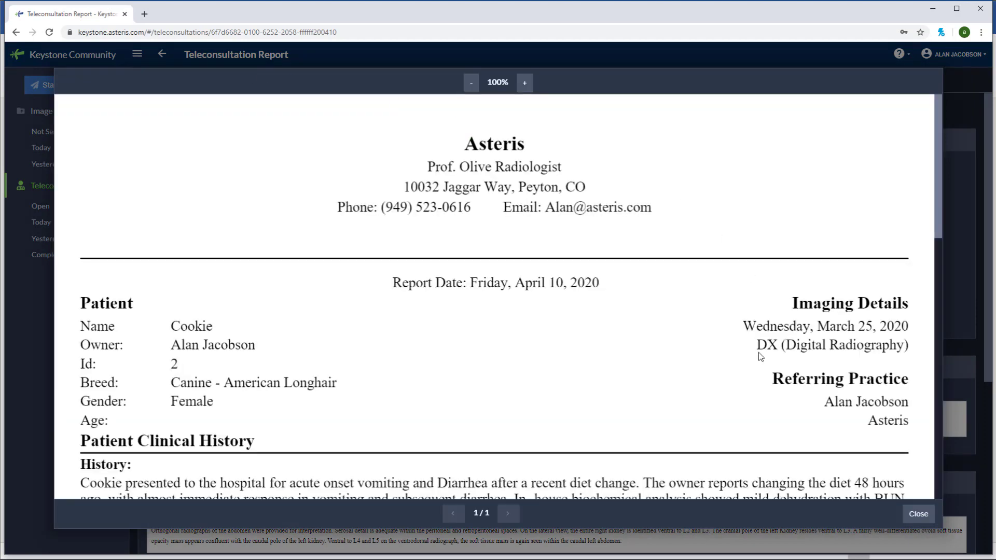
scroll(761, 357, down, 4)
scroll(760, 357, down, 6)
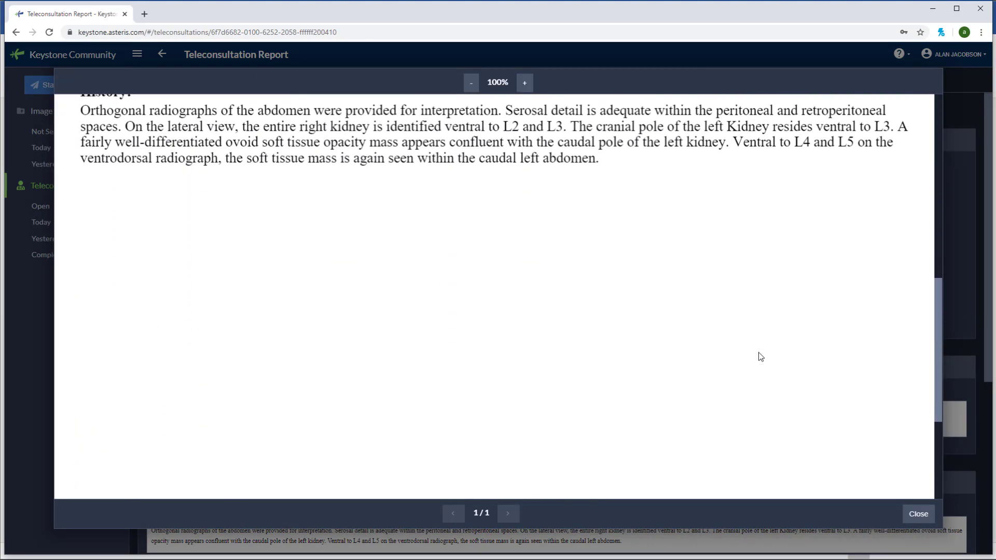
scroll(760, 357, up, 6)
scroll(759, 353, up, 4)
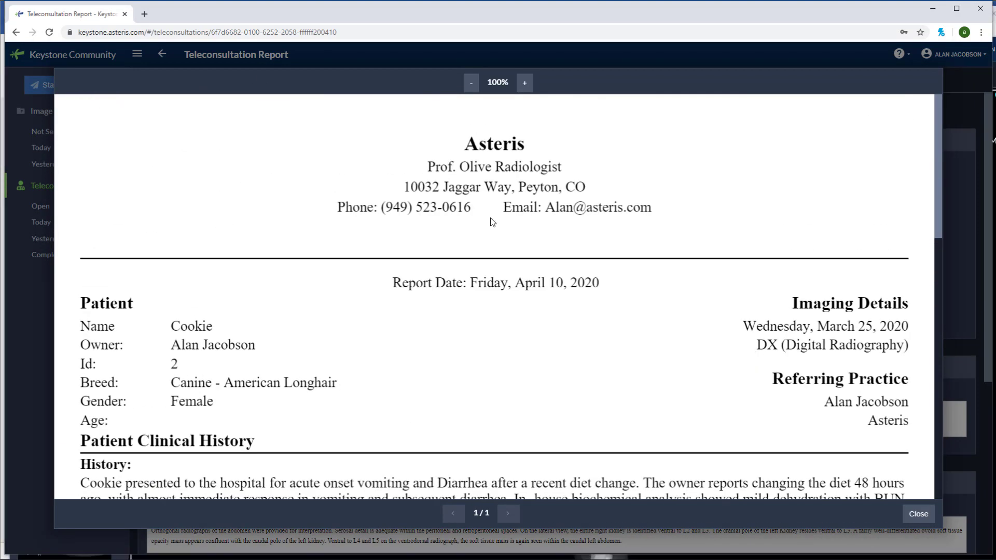
click(917, 514)
click(249, 83)
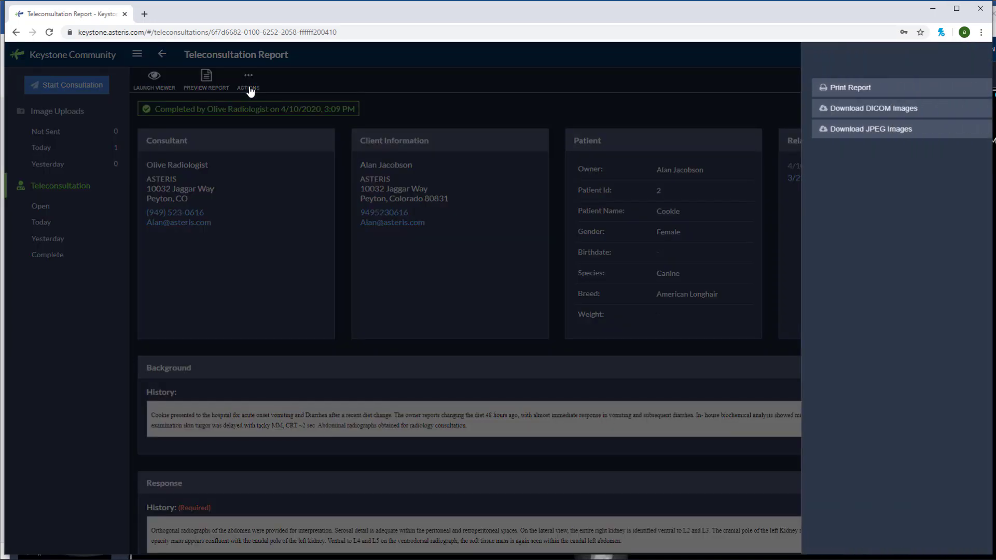
click(869, 91)
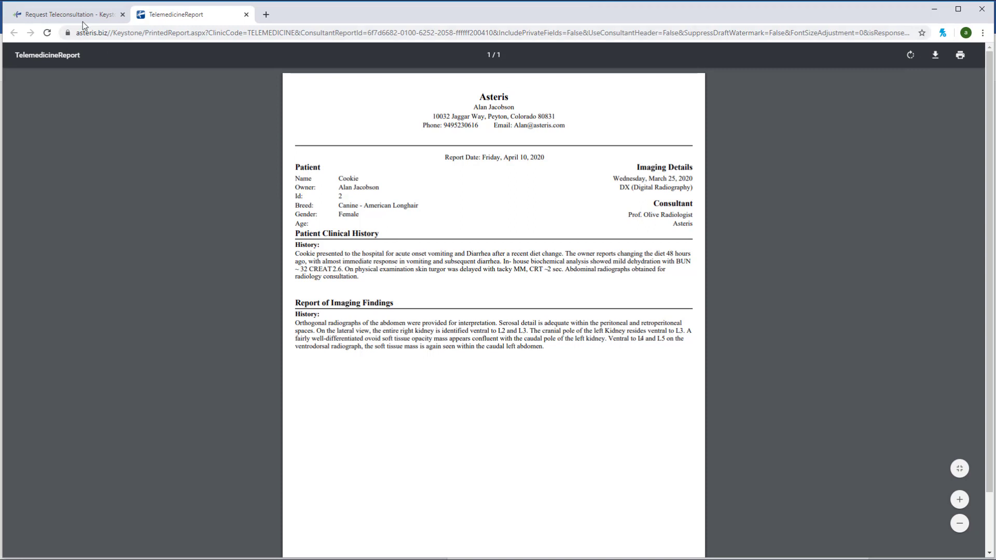
Step: Switch back to the Request Teleconsultation browser tab
click(70, 14)
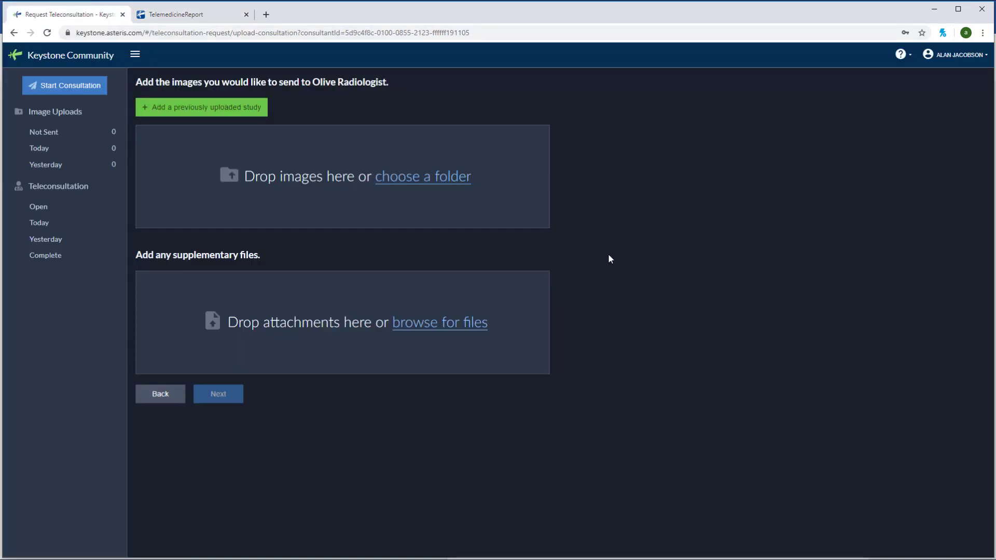